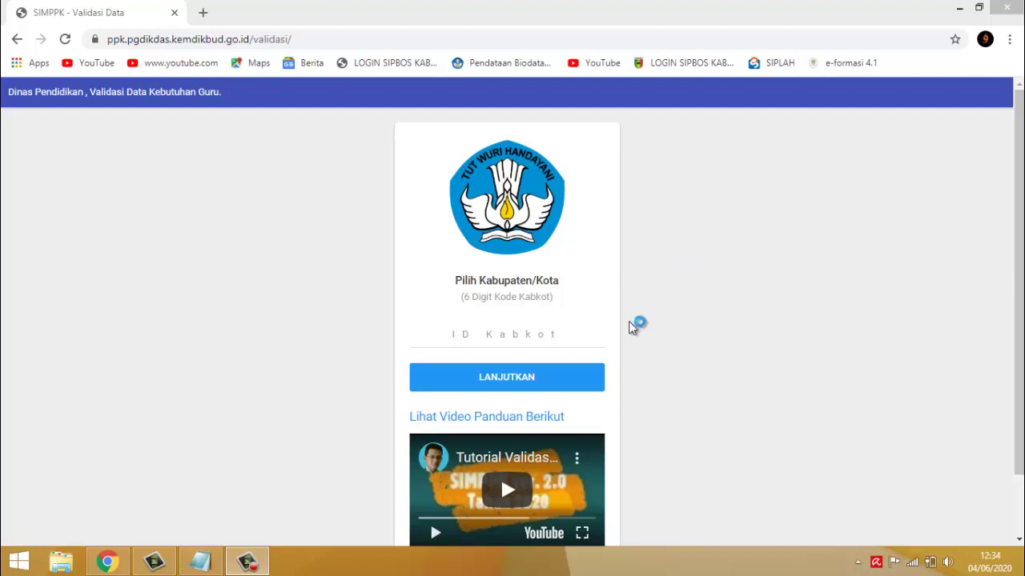
- Copy the saved validation page address from the notes and return to SIMPPK
click(200, 561)
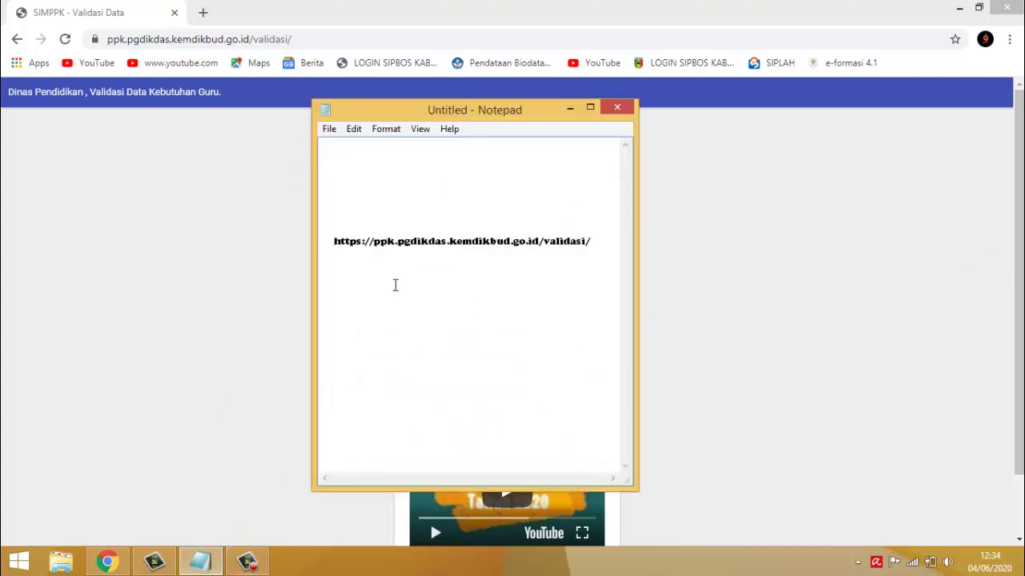
drag(334, 244, 590, 261)
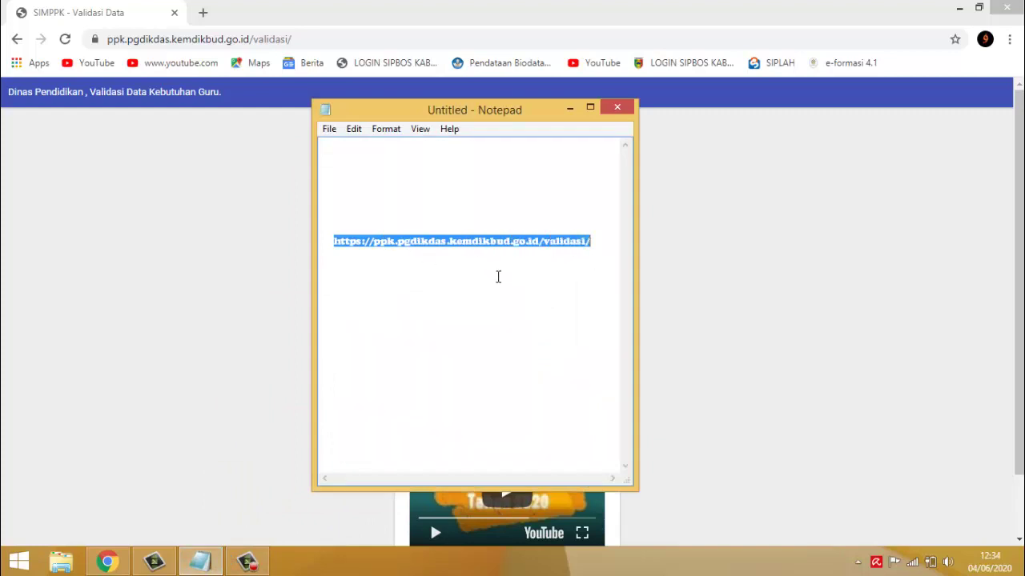
click(569, 109)
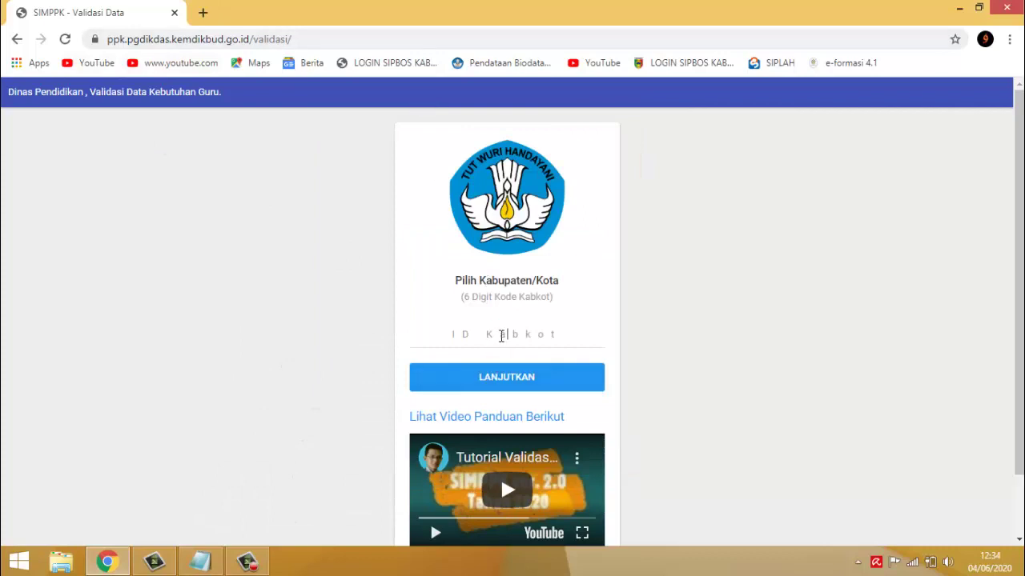
- Enter the 6-digit district code and continue to the Kab. Tanggamus login page
click(506, 335)
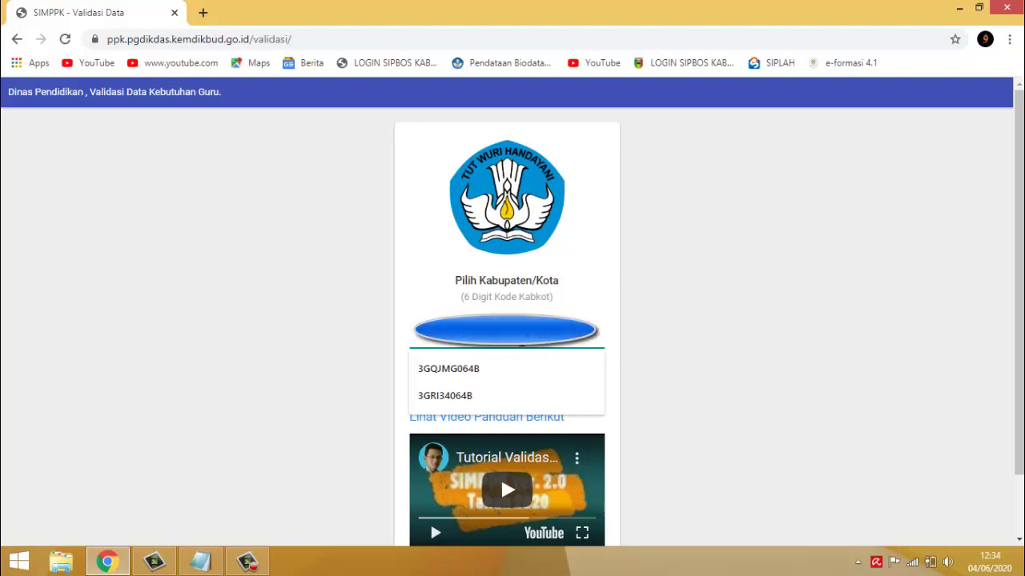
key(Escape)
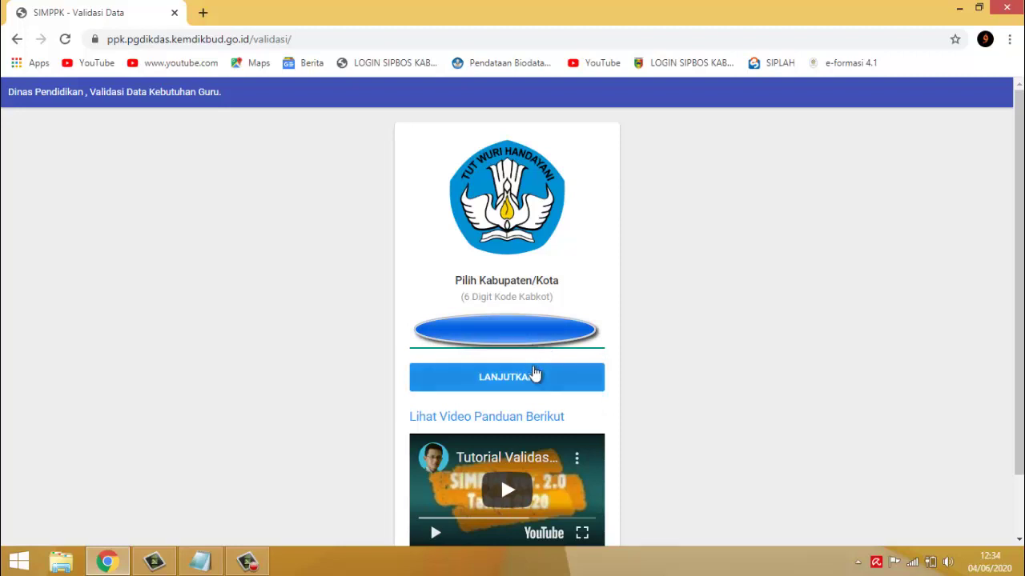
click(531, 375)
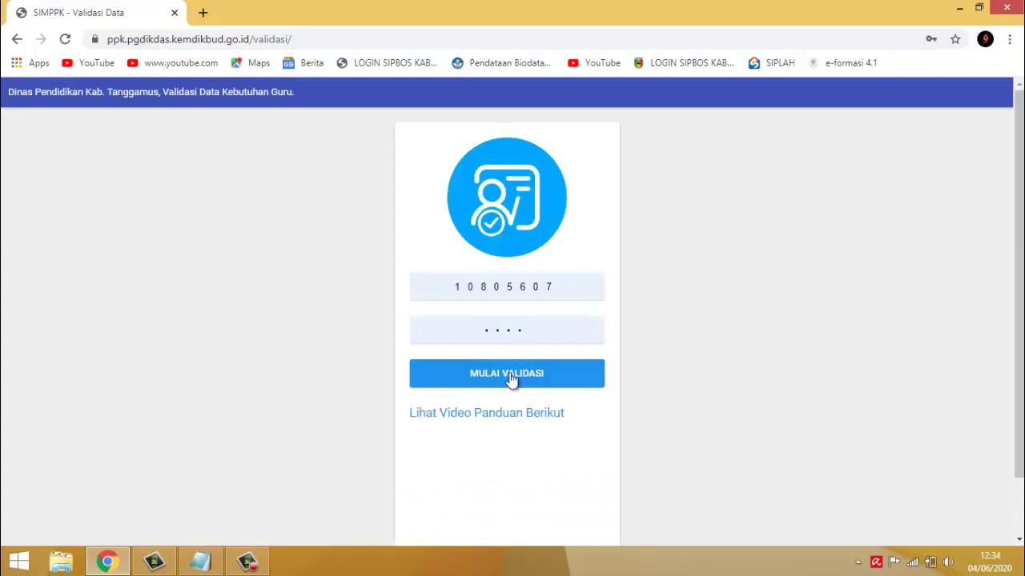
- Enter the school PIN under the existing NPSN and start validation (first attempt)
drag(559, 285, 425, 283)
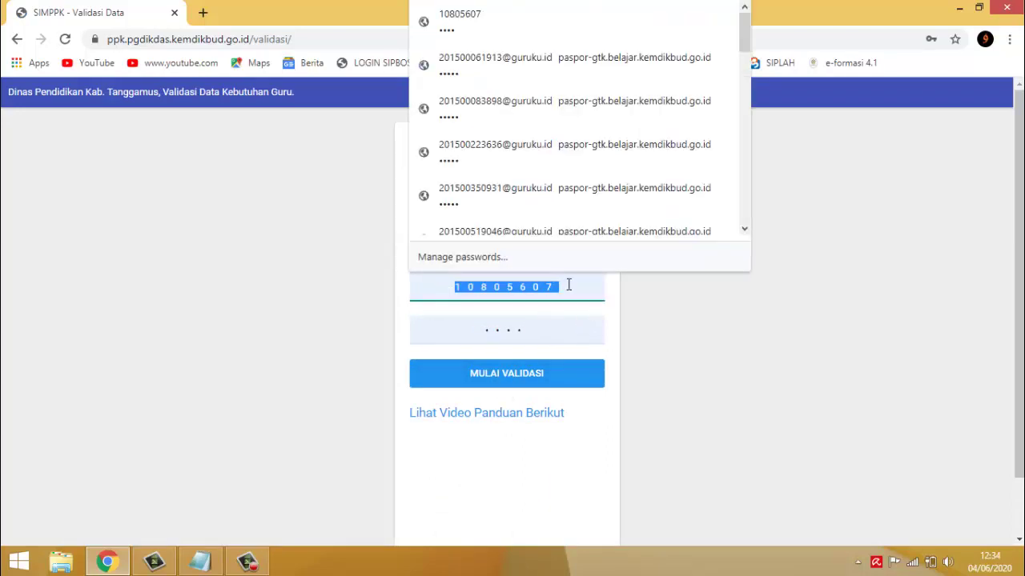
click(581, 292)
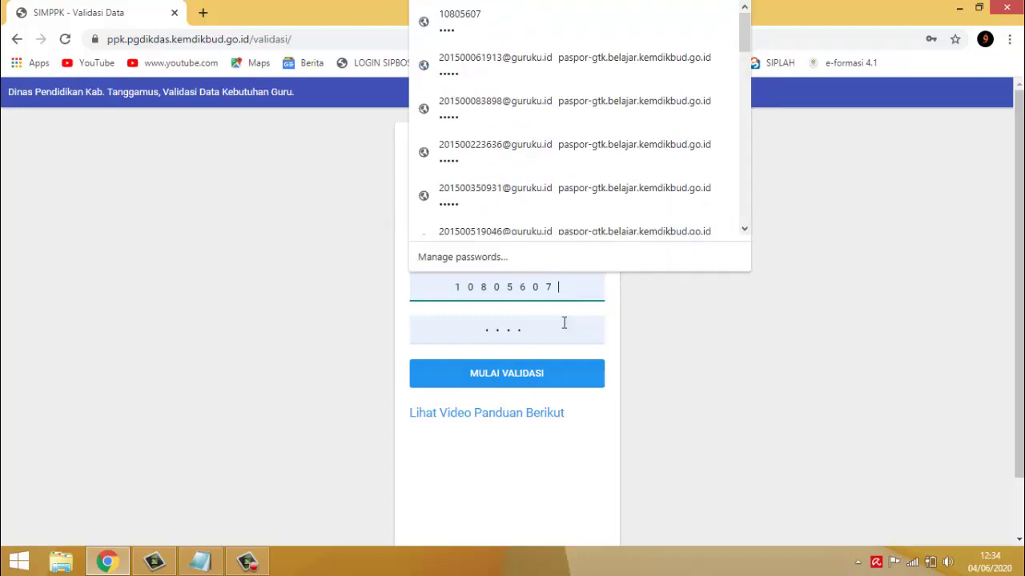
click(565, 325)
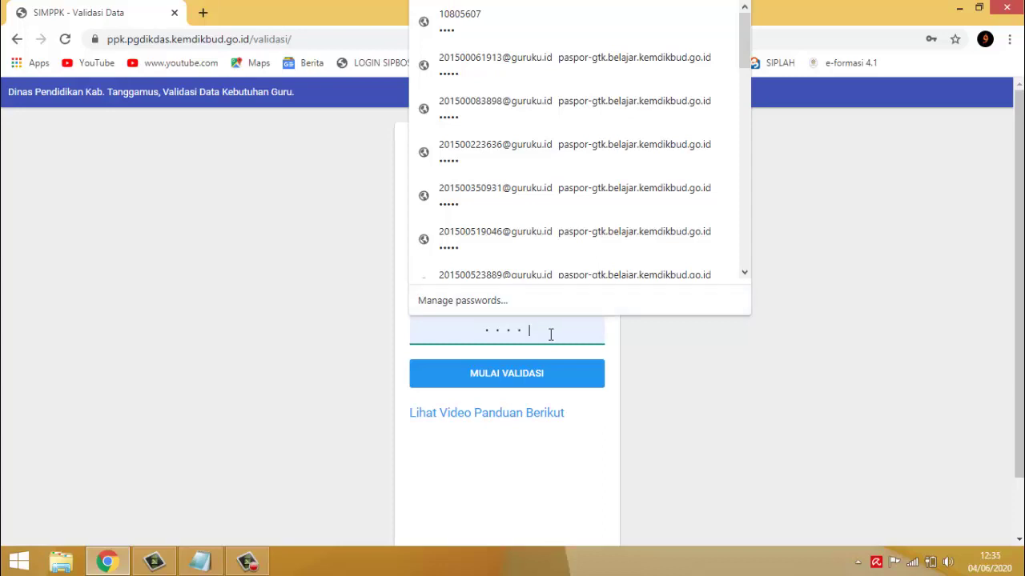
drag(522, 333, 443, 333)
text(******)
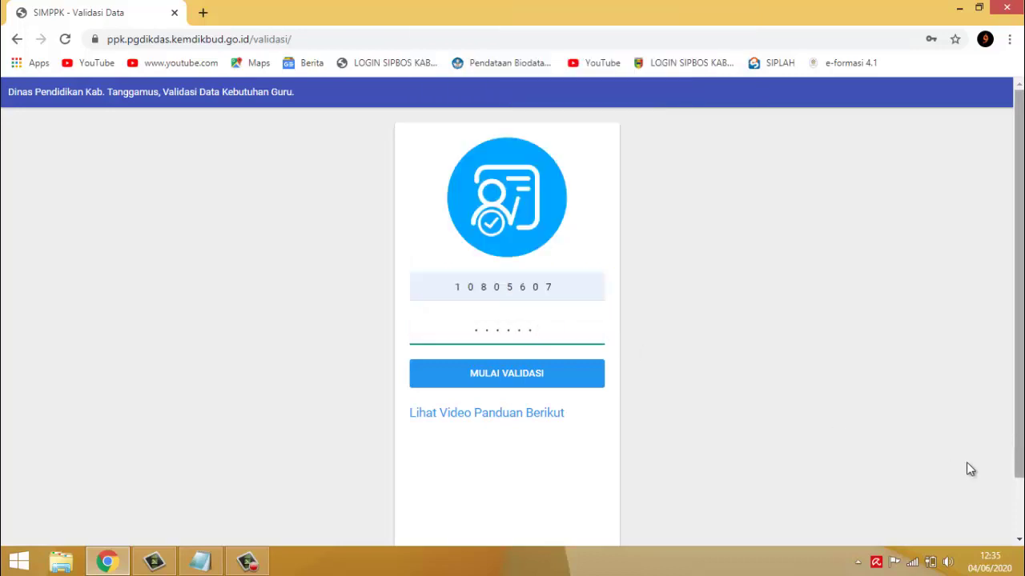
click(522, 377)
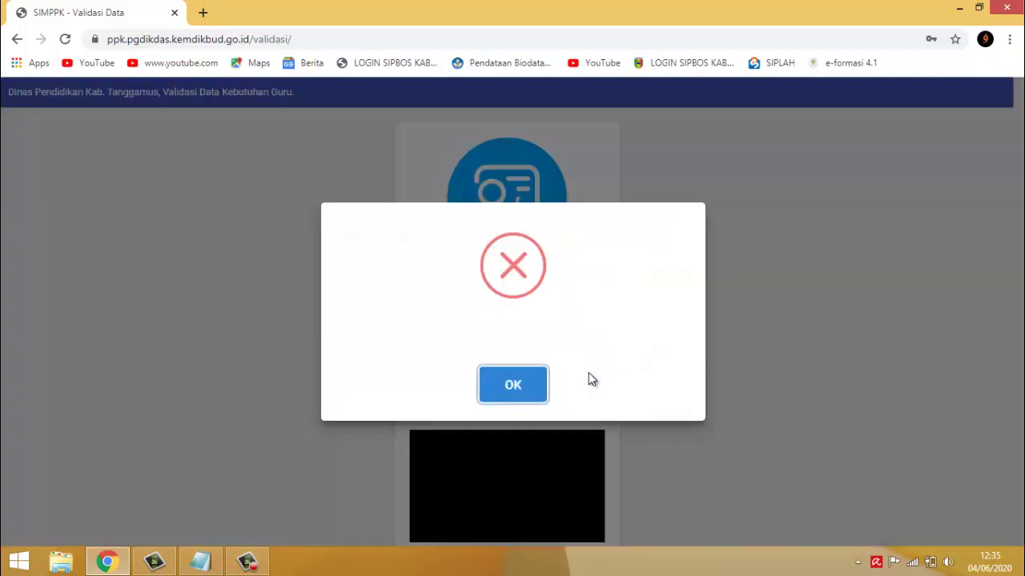
- Dismiss the login error, re-enter the PIN and retry MULAI VALIDASI
click(512, 387)
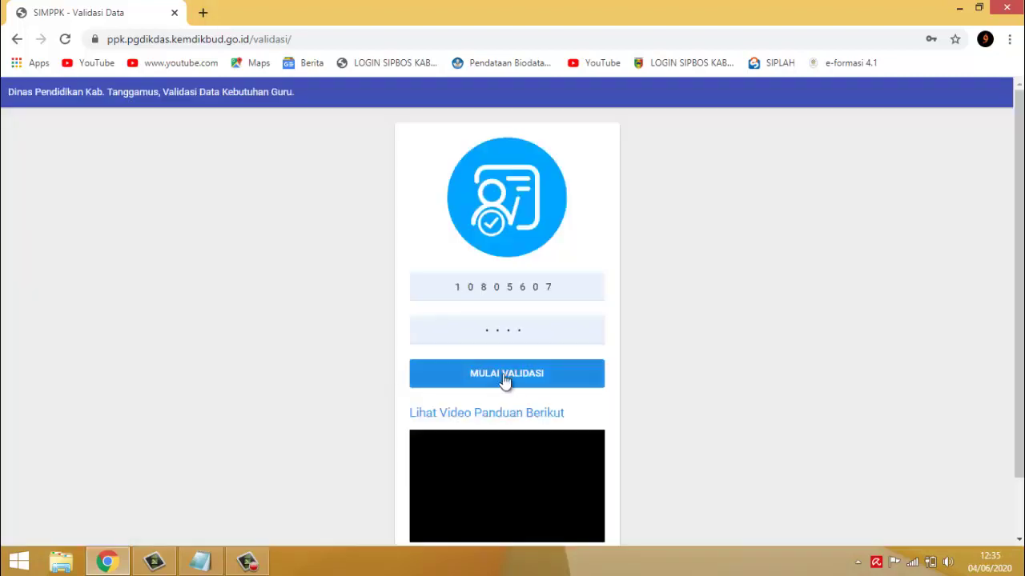
drag(524, 332, 437, 333)
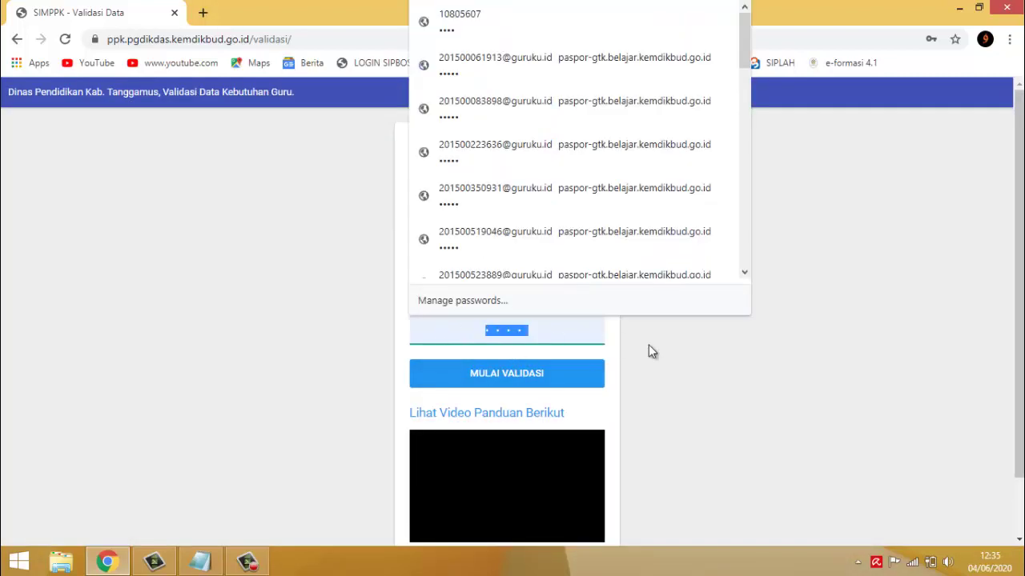
key(Escape)
text(12)
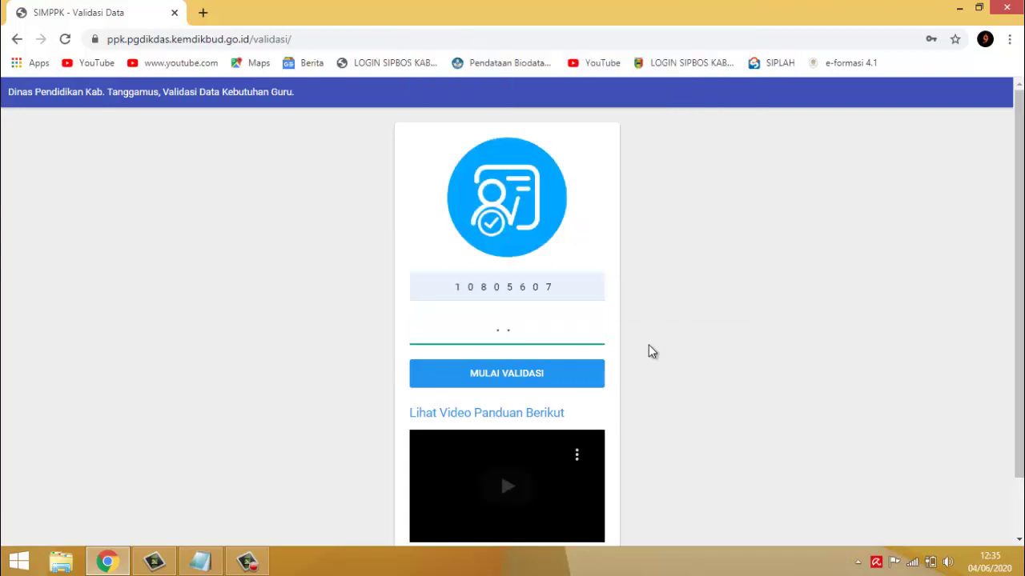
text(34)
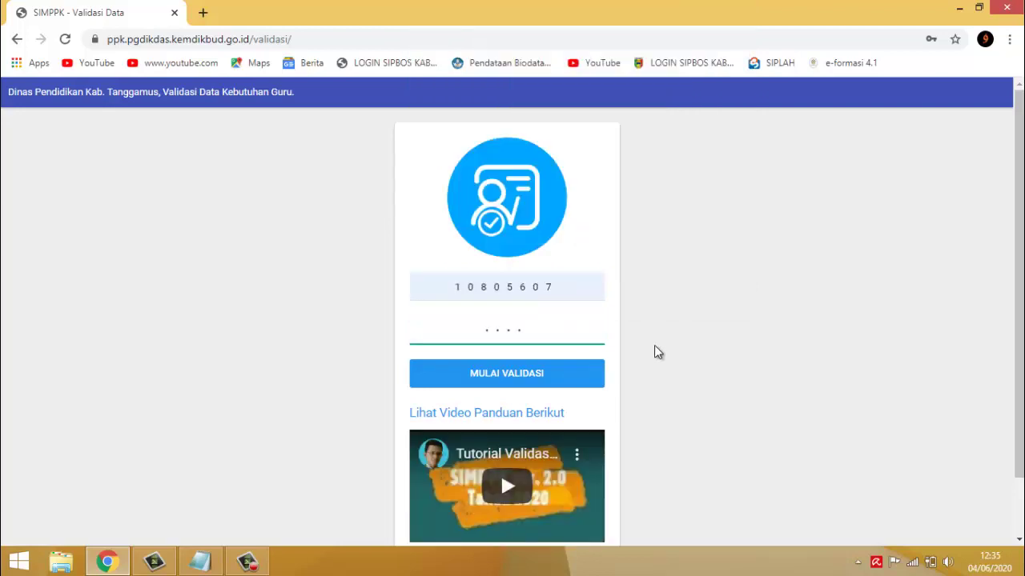
click(521, 371)
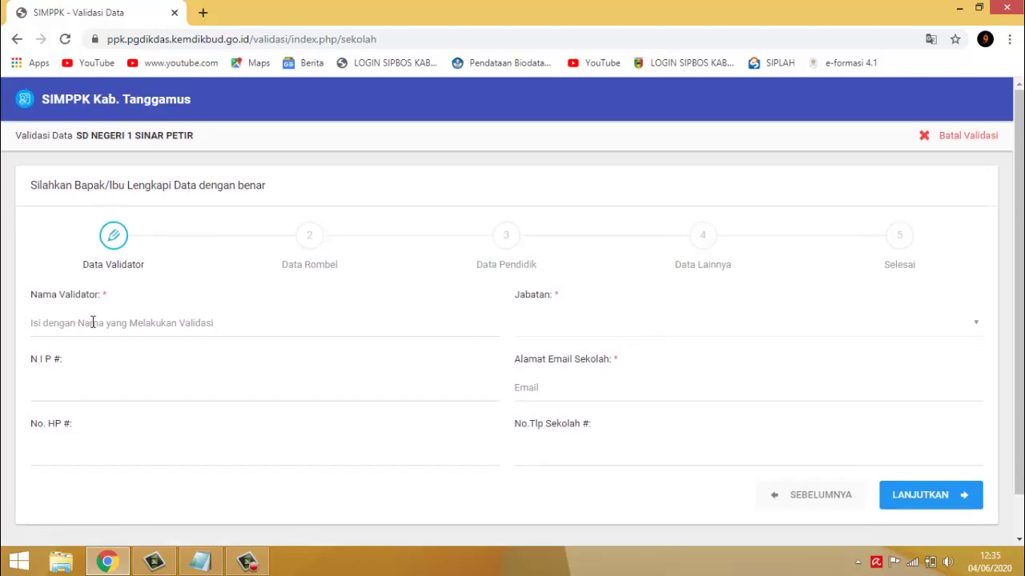
- Visit the Data Validator NIP and name fields, dismissing saved suggestions
click(97, 381)
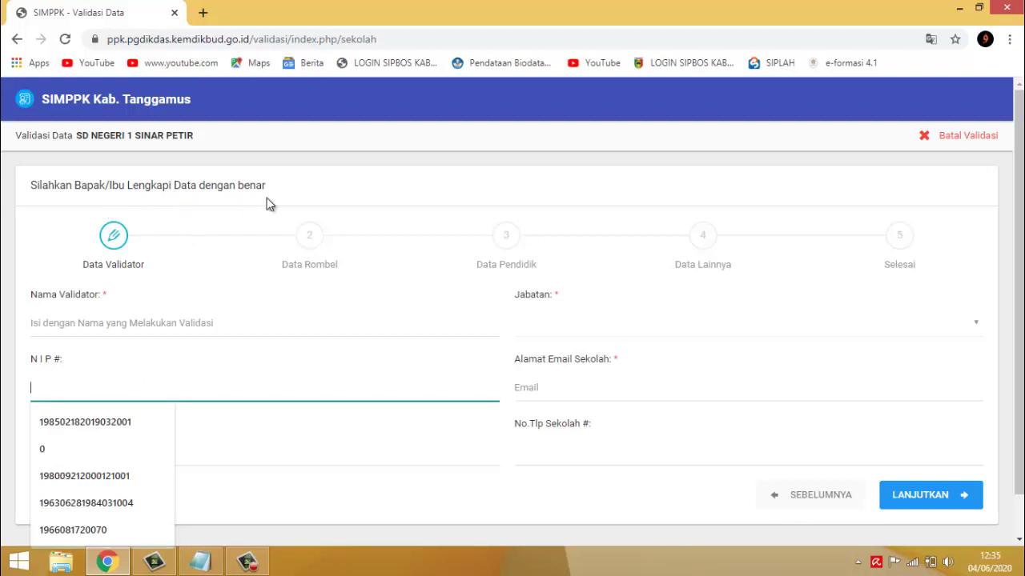
click(319, 306)
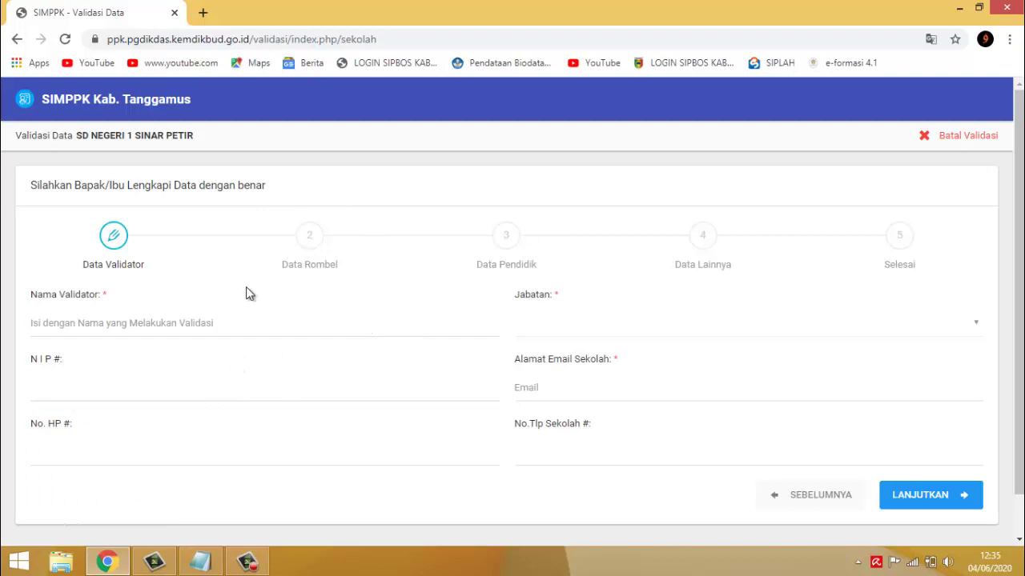
scroll(481, 253, down, 1)
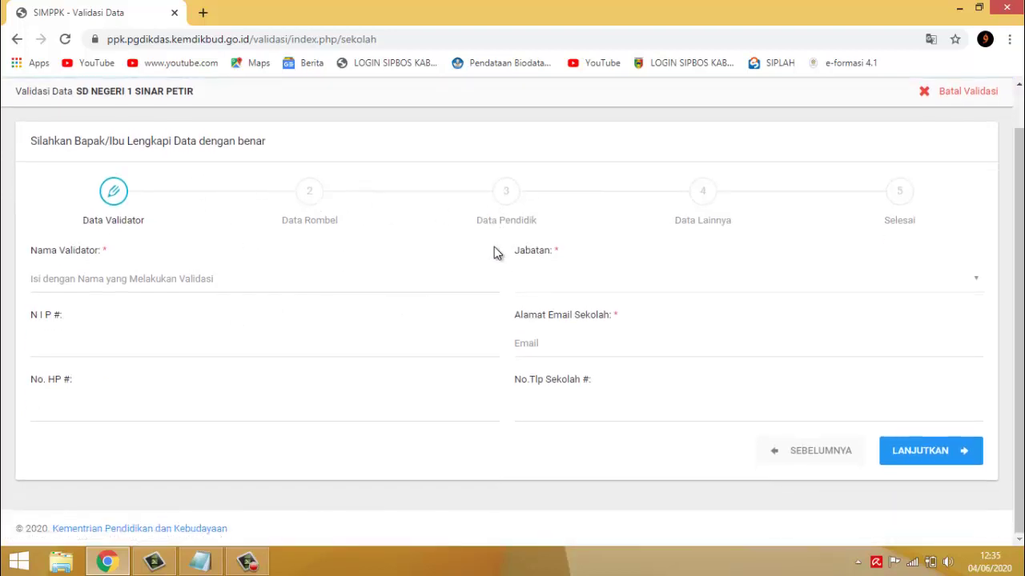
scroll(494, 252, up, 1)
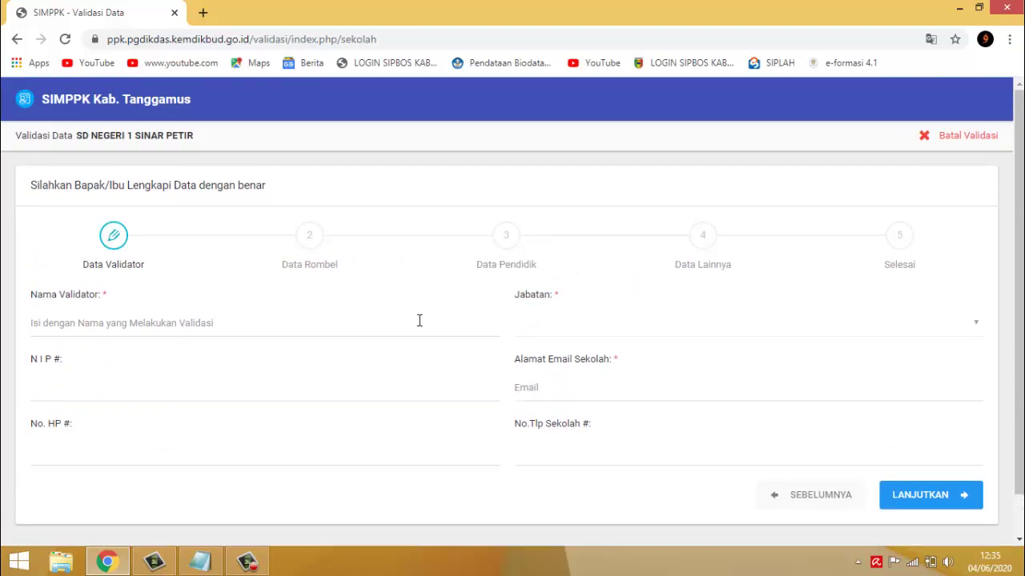
click(101, 323)
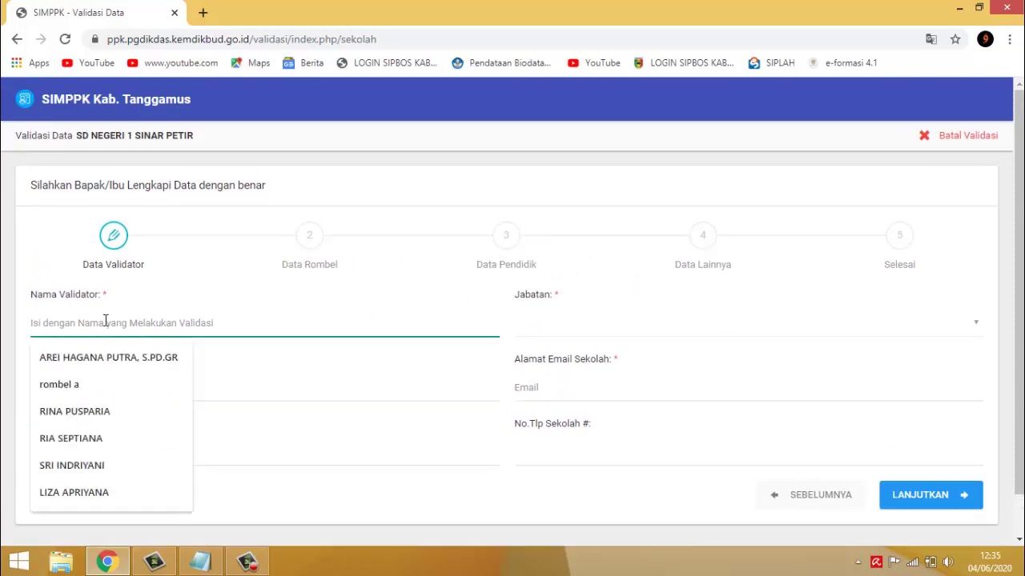
click(239, 361)
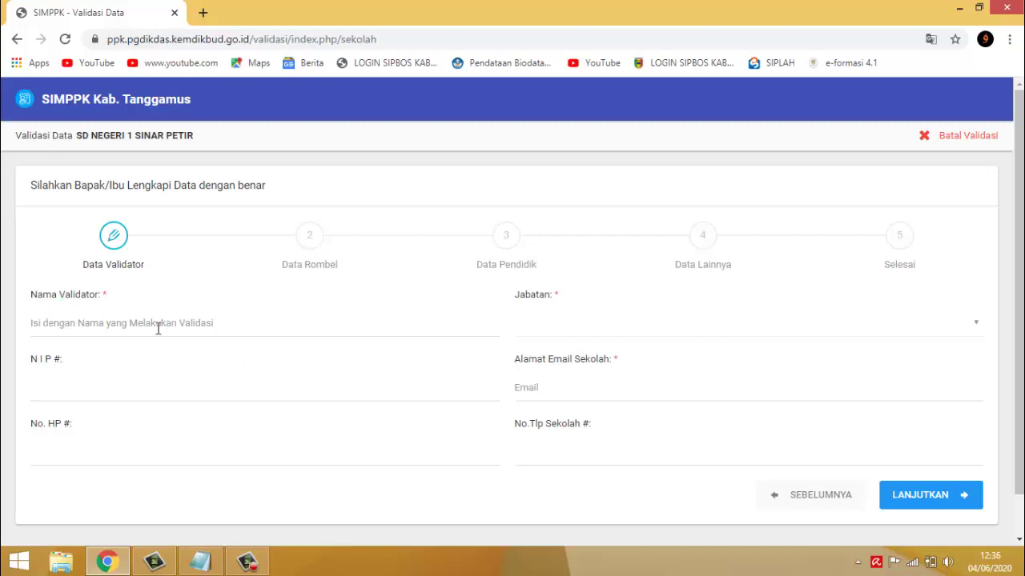
- Set the Jabatan to Kepala Sekolah and move through the school e-mail and phone fields
click(616, 332)
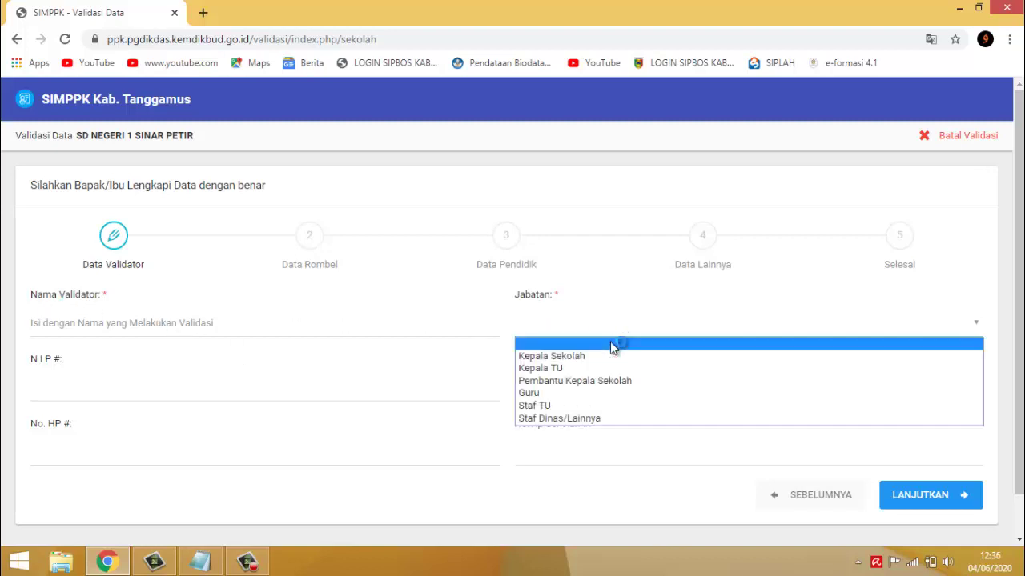
click(606, 357)
click(589, 386)
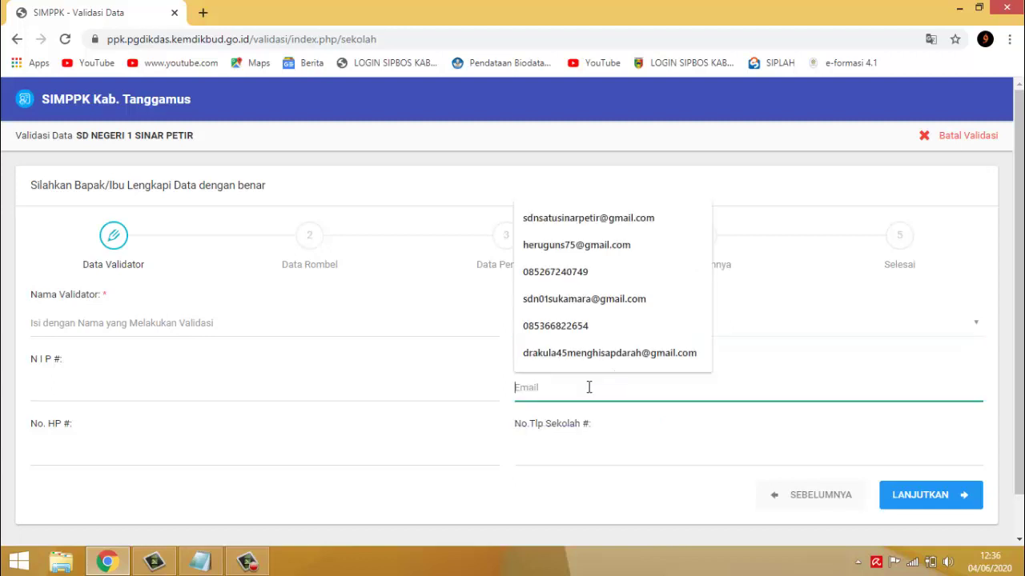
click(574, 454)
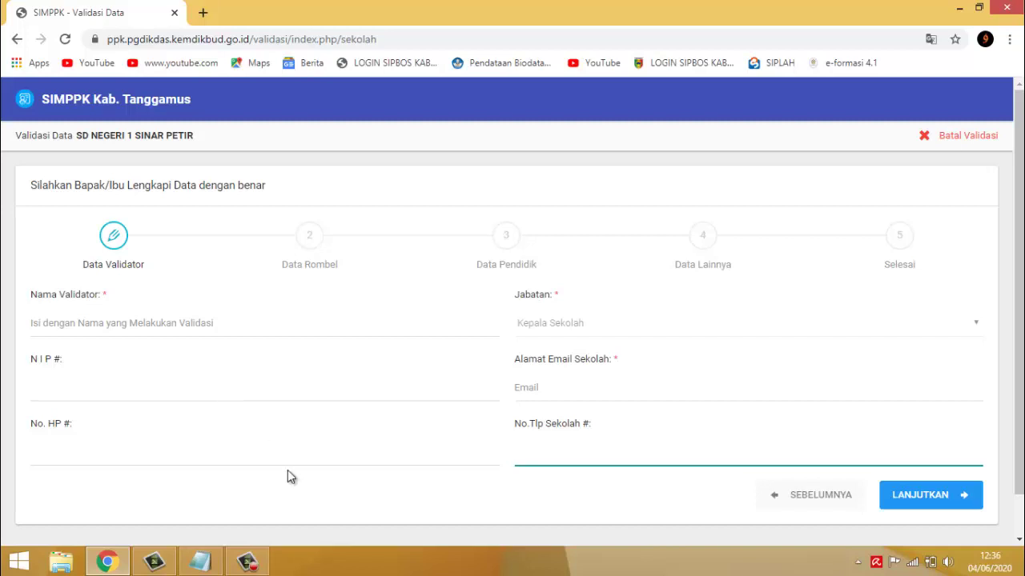
scroll(316, 385, down, 1)
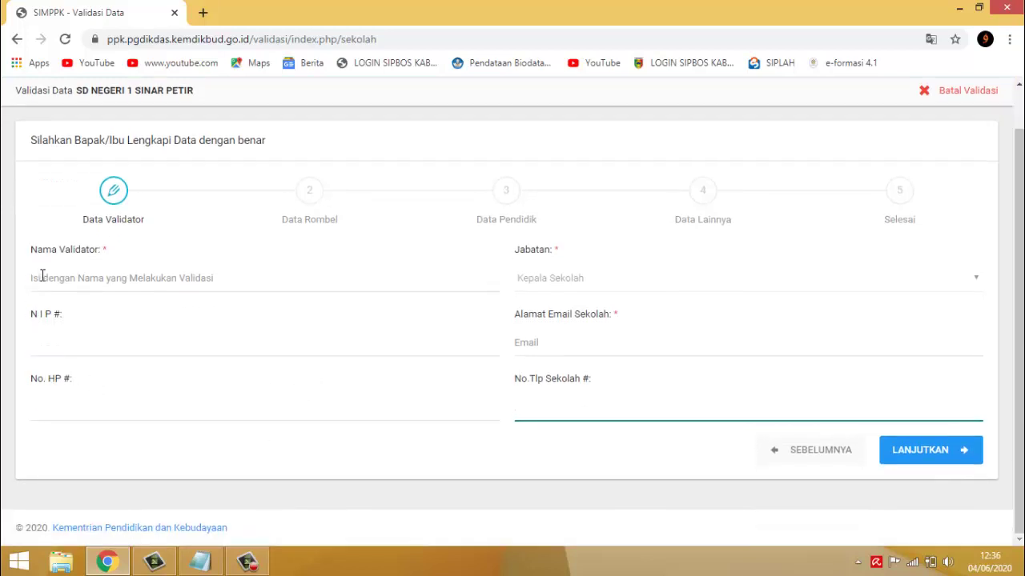
click(37, 277)
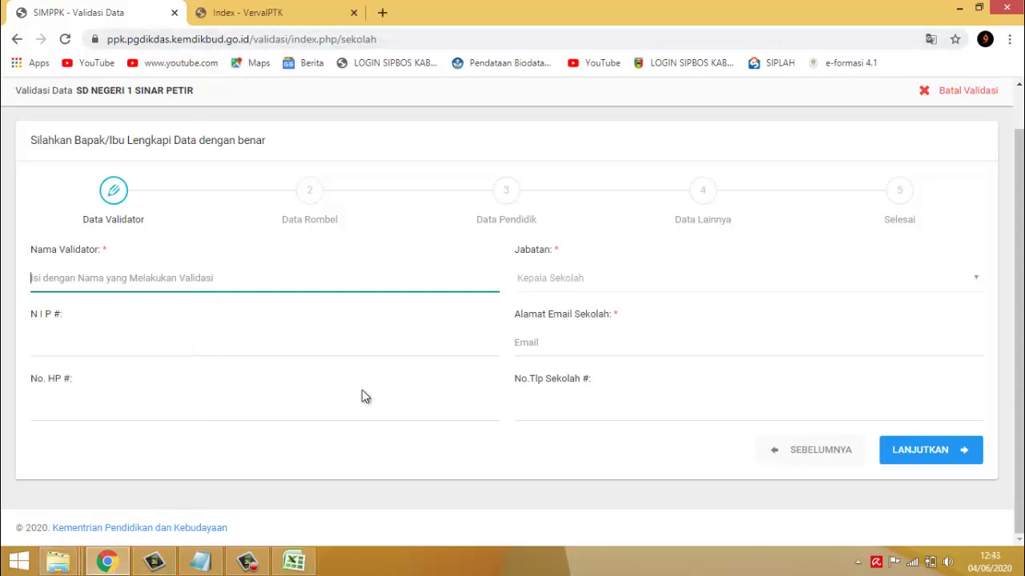
- Fill the validator's name from autofill and type the validator's mobile number
click(234, 286)
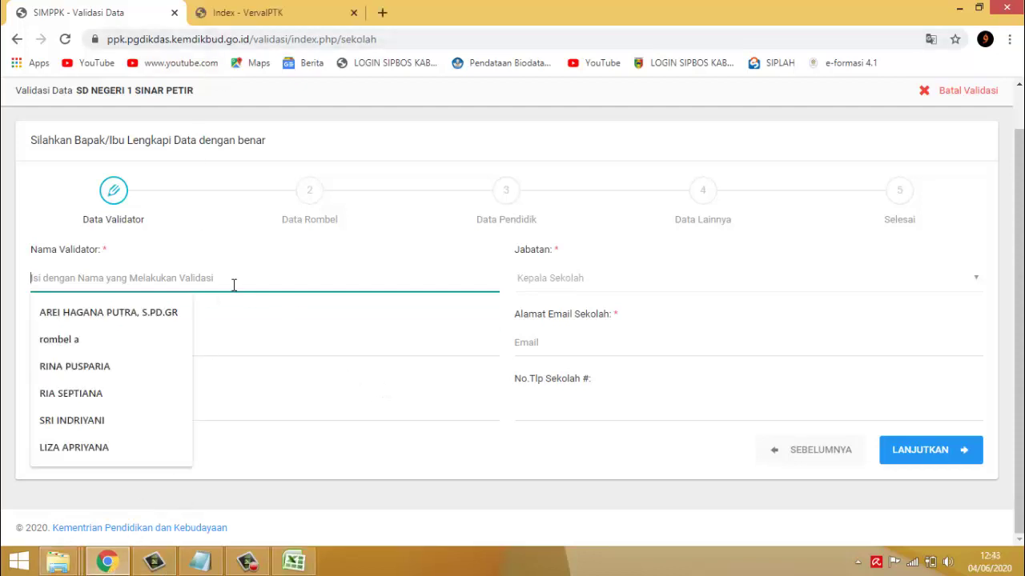
key(Return)
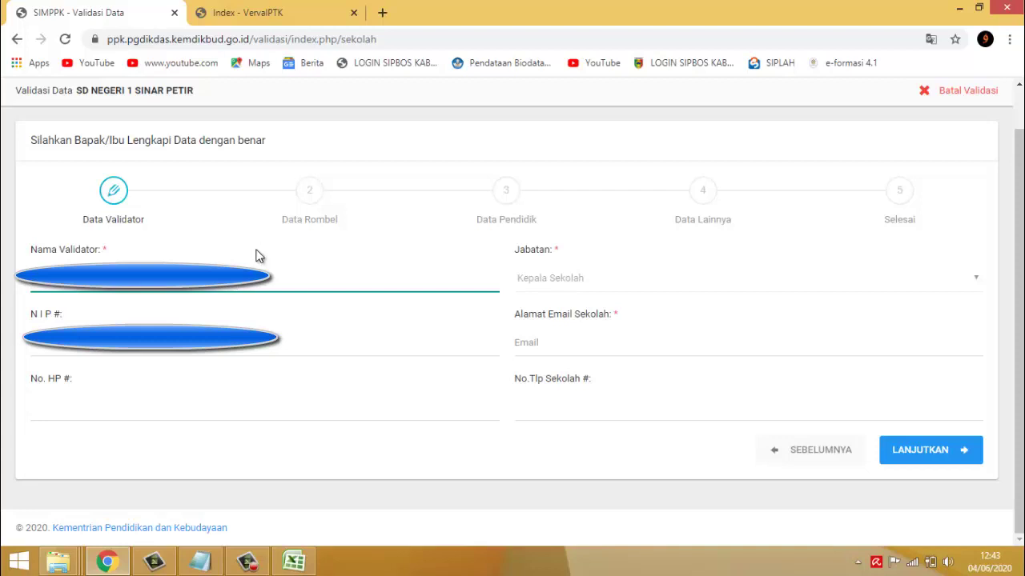
click(293, 335)
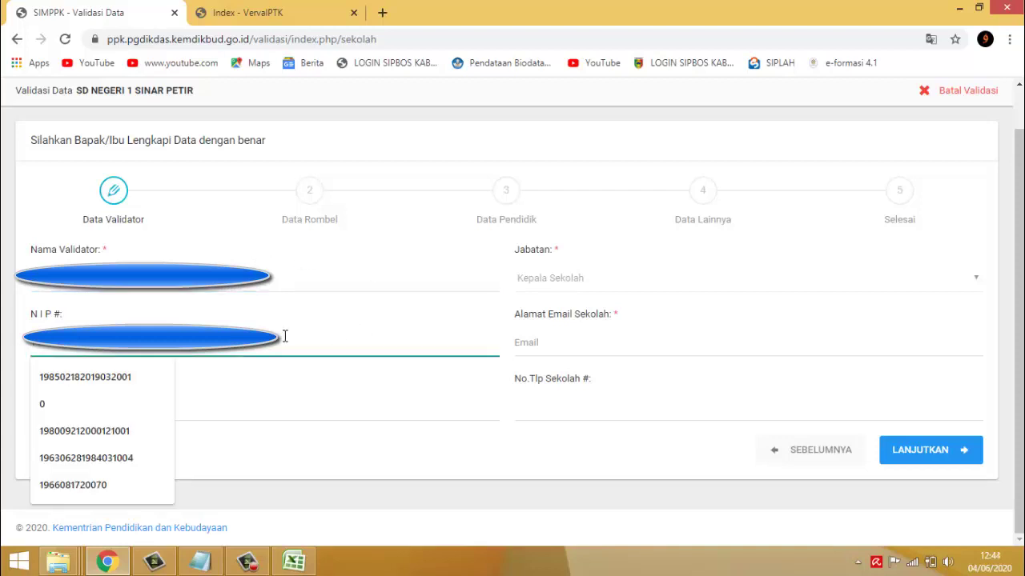
click(285, 335)
click(89, 408)
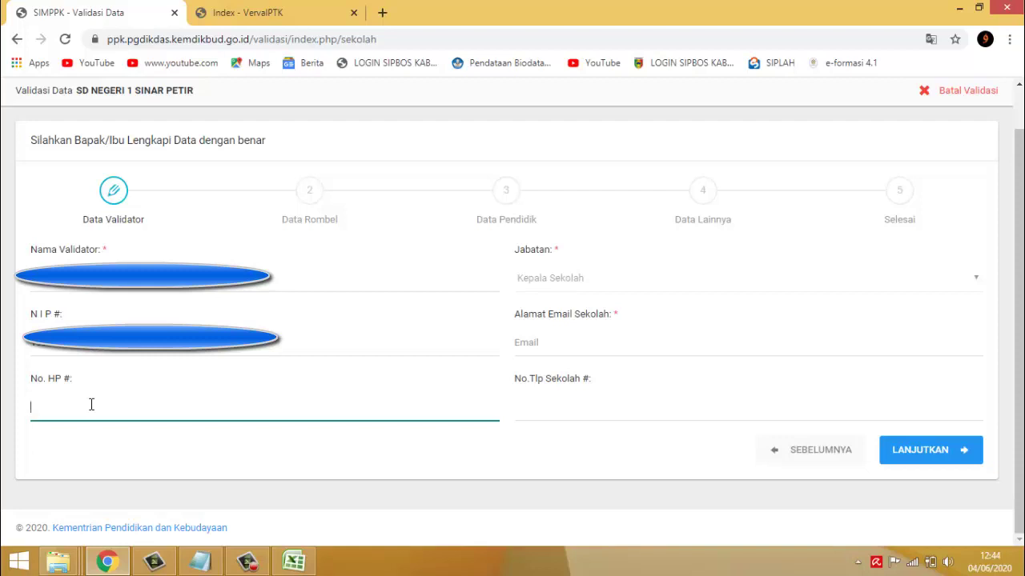
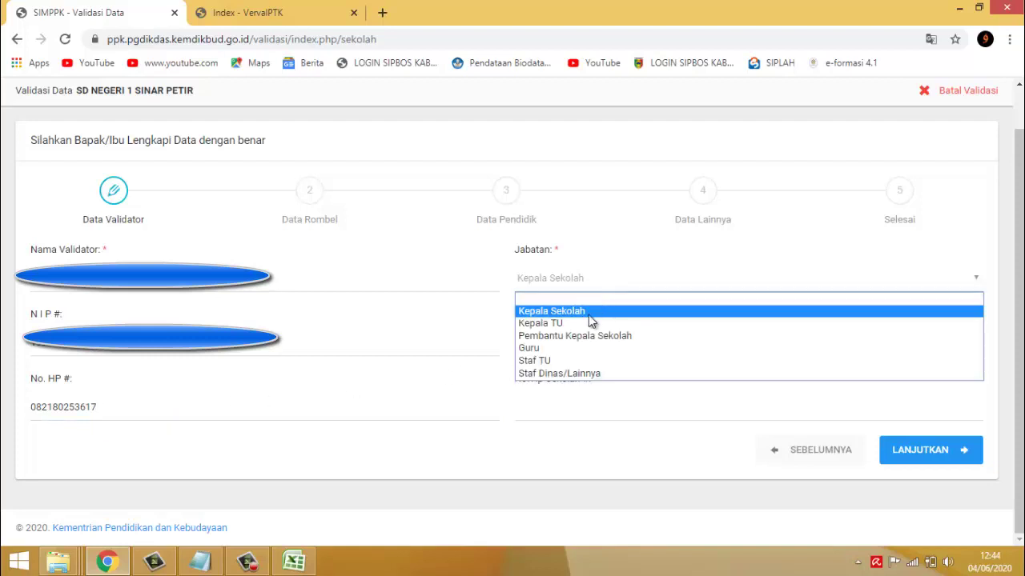
- Keep Jabatan as Kepala Sekolah and fill the school e-mail from suggestions
click(588, 315)
click(568, 354)
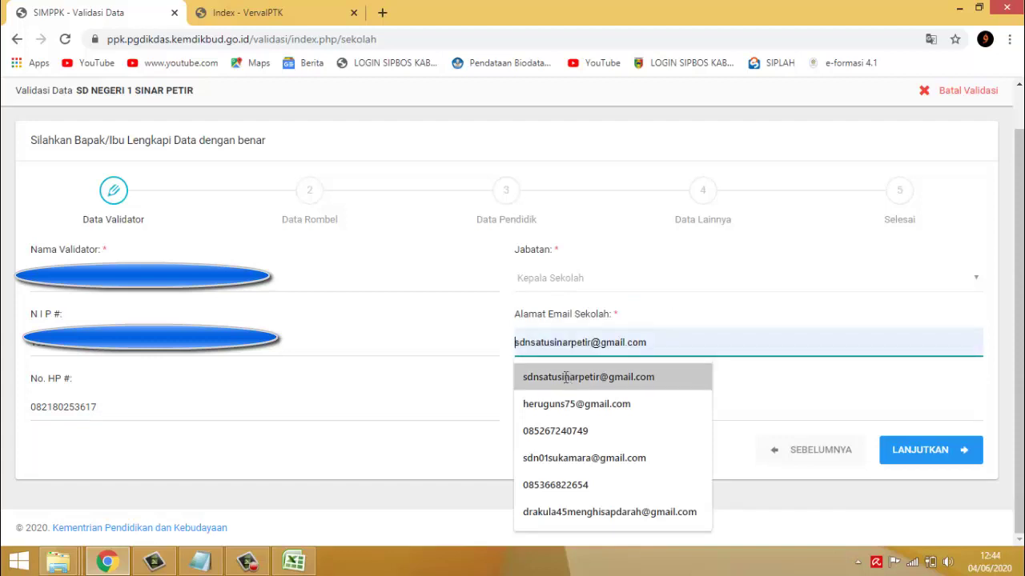
click(564, 377)
click(565, 406)
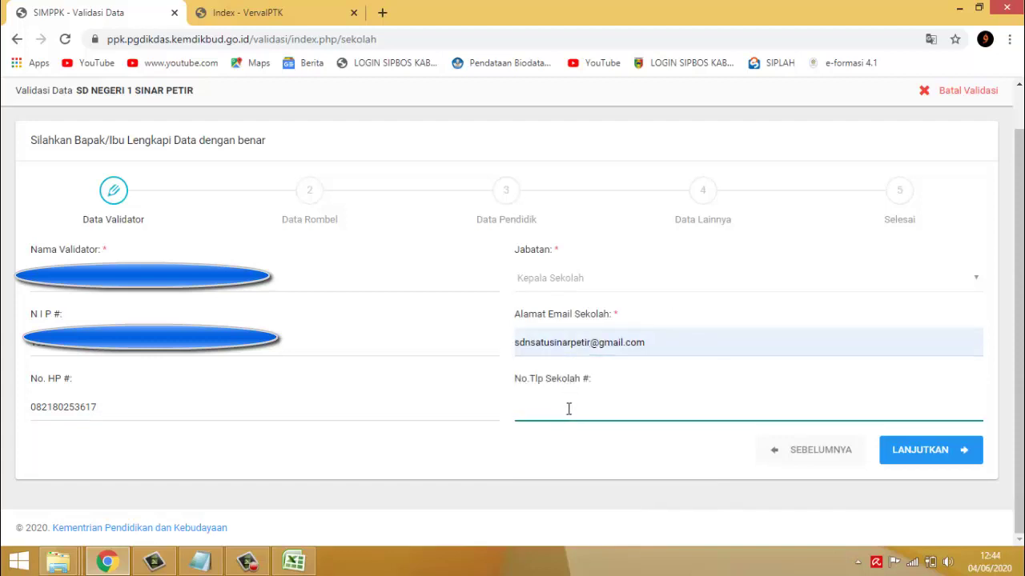
- Copy the mobile number into the required school phone field and advance to Data Rombel
click(932, 454)
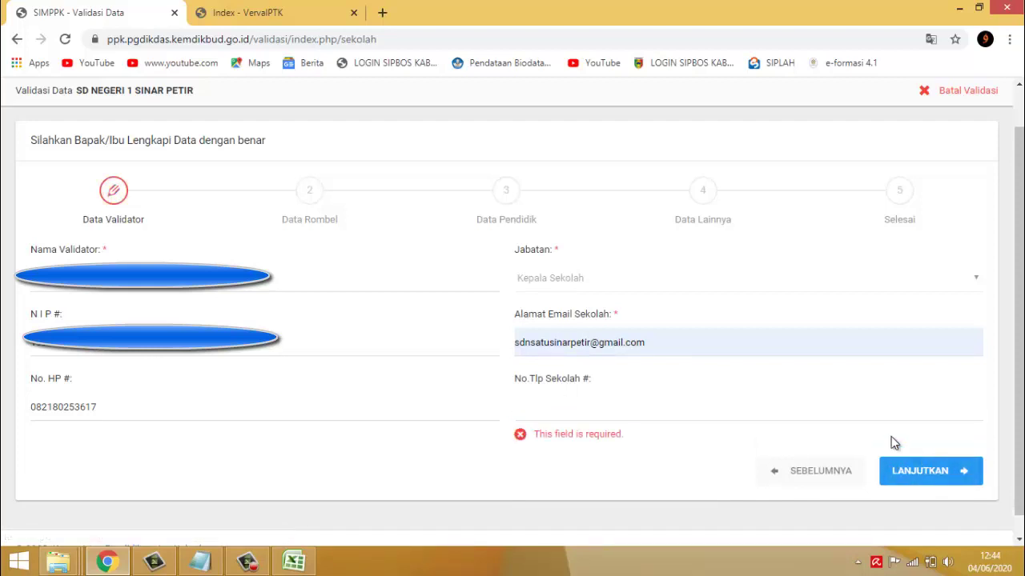
click(533, 409)
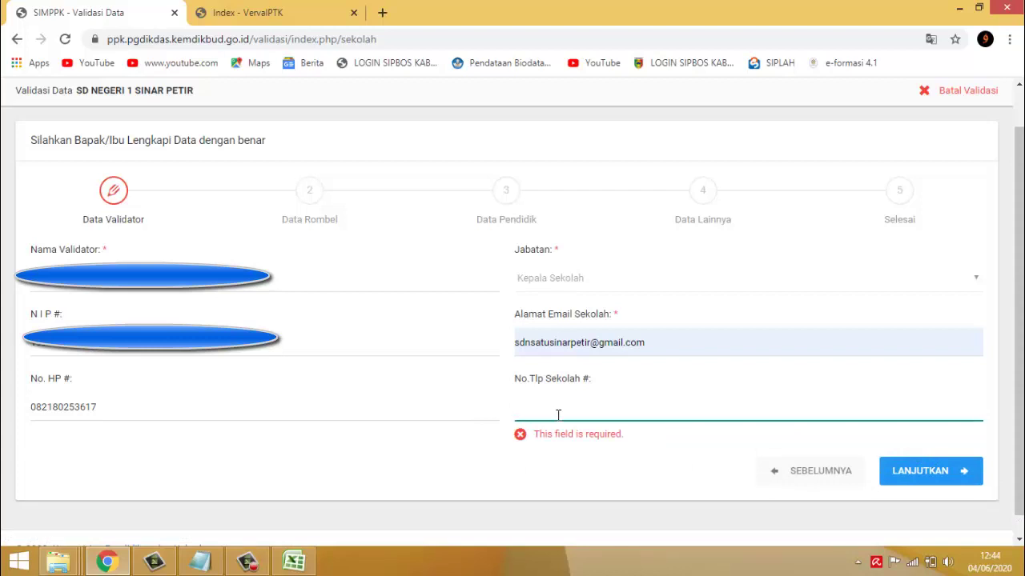
drag(151, 410, 6, 419)
key(ctrl+c)
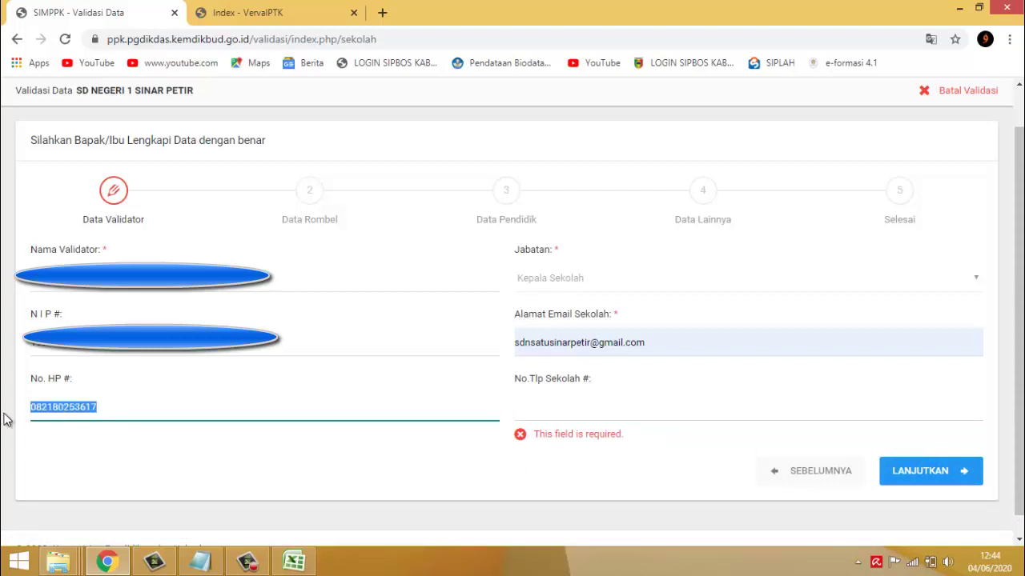
click(600, 410)
key(ctrl+v)
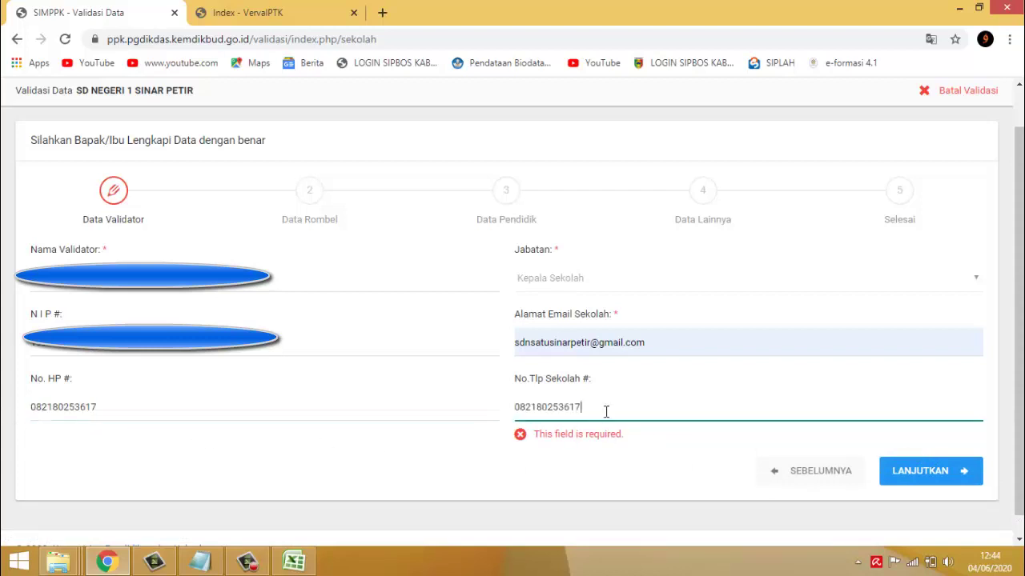
click(943, 471)
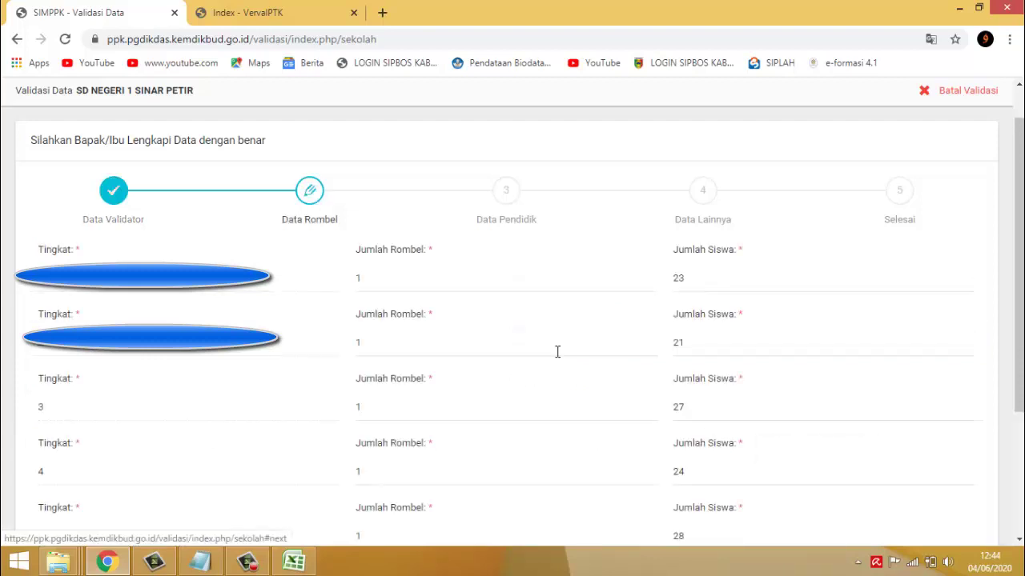
- Scroll through the Data Rombel table of grades 1–6
scroll(514, 337, down, 2)
scroll(514, 336, down, 2)
scroll(489, 334, up, 4)
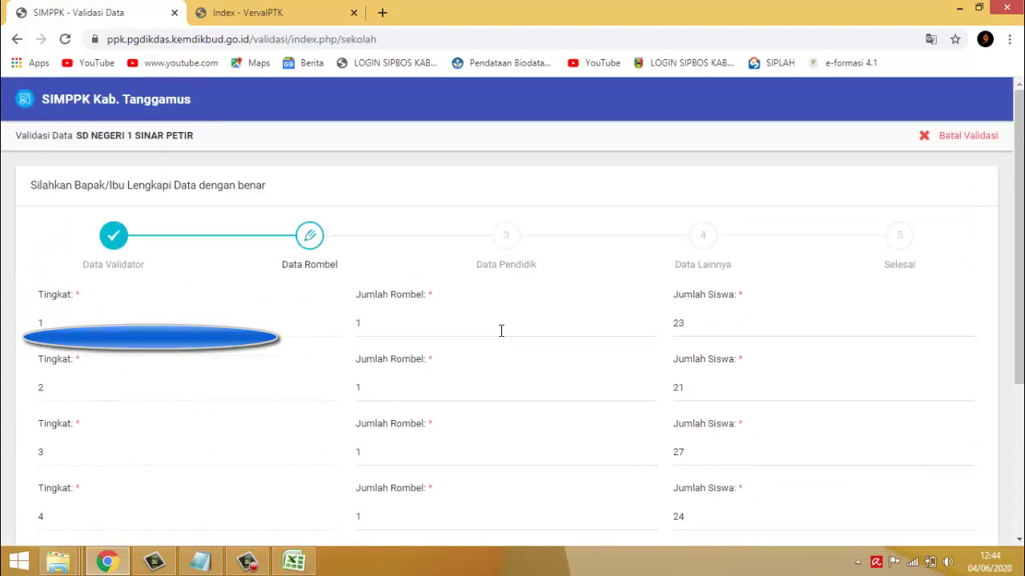
scroll(522, 320, down, 1)
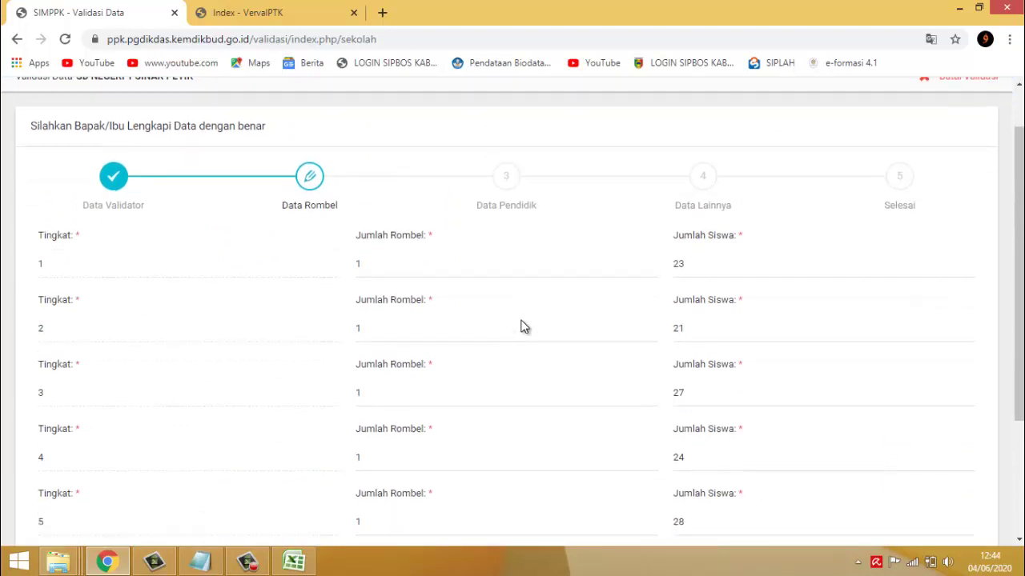
scroll(533, 316, down, 2)
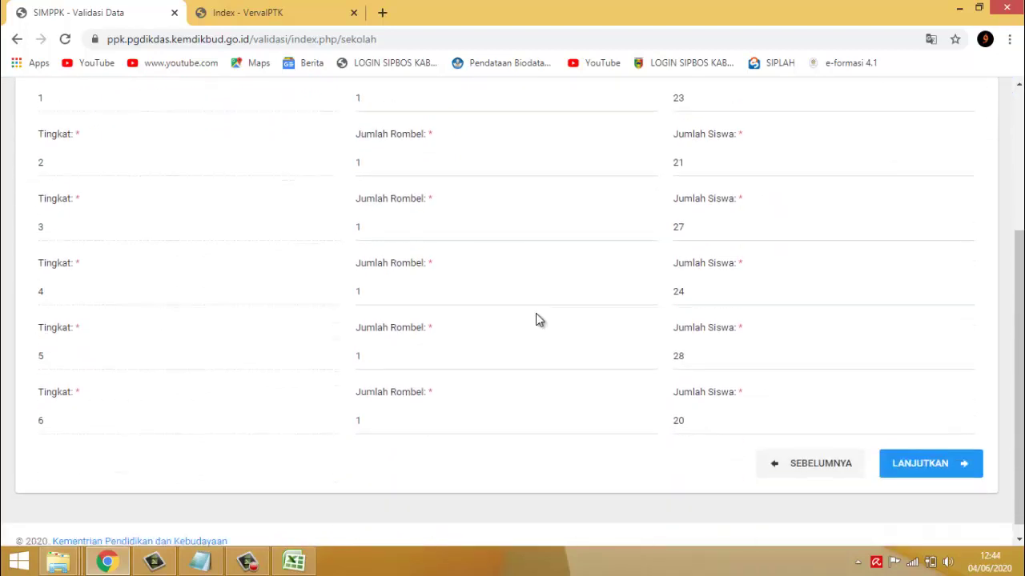
scroll(534, 315, up, 2)
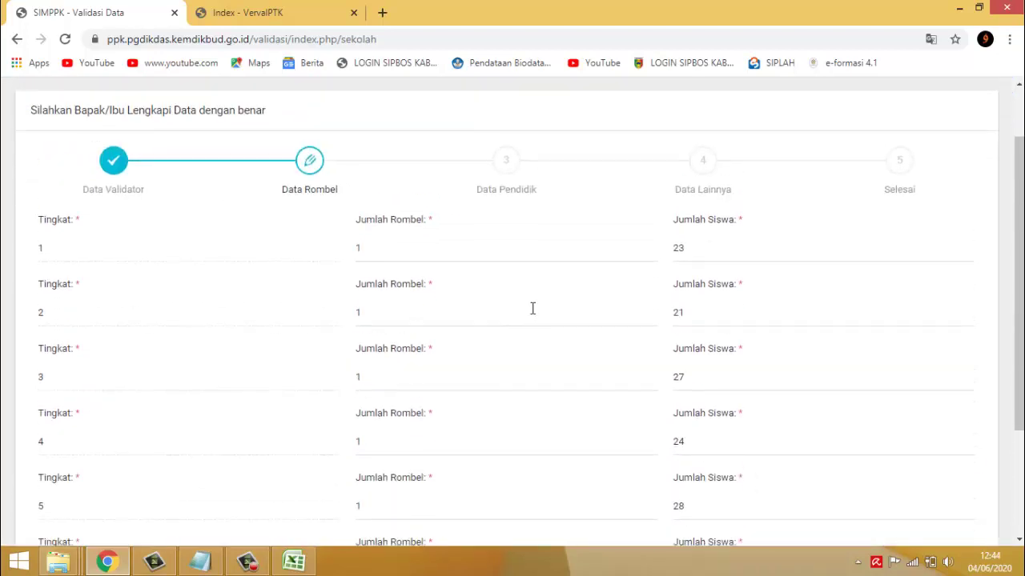
scroll(622, 268, down, 2)
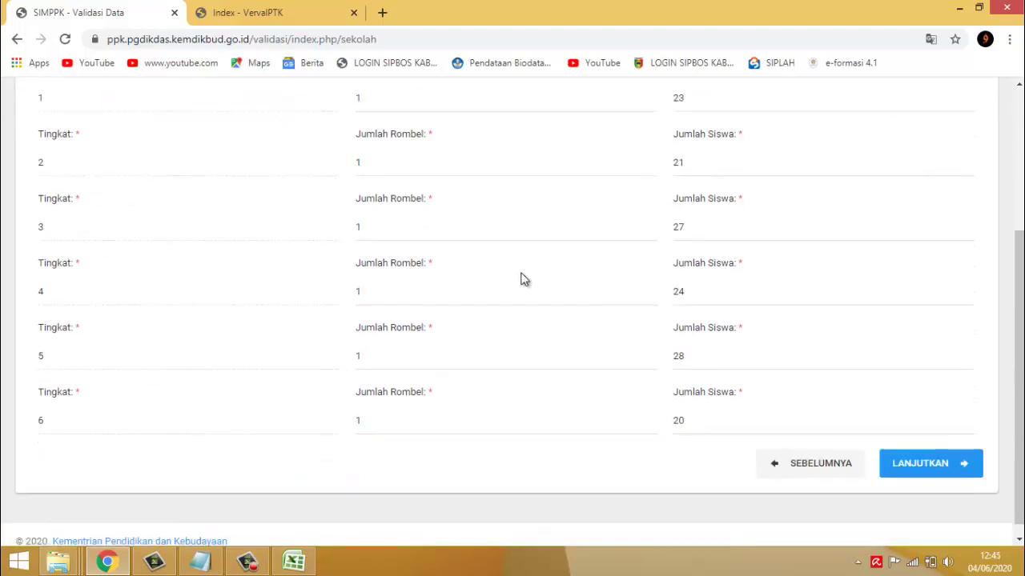
scroll(521, 279, up, 1)
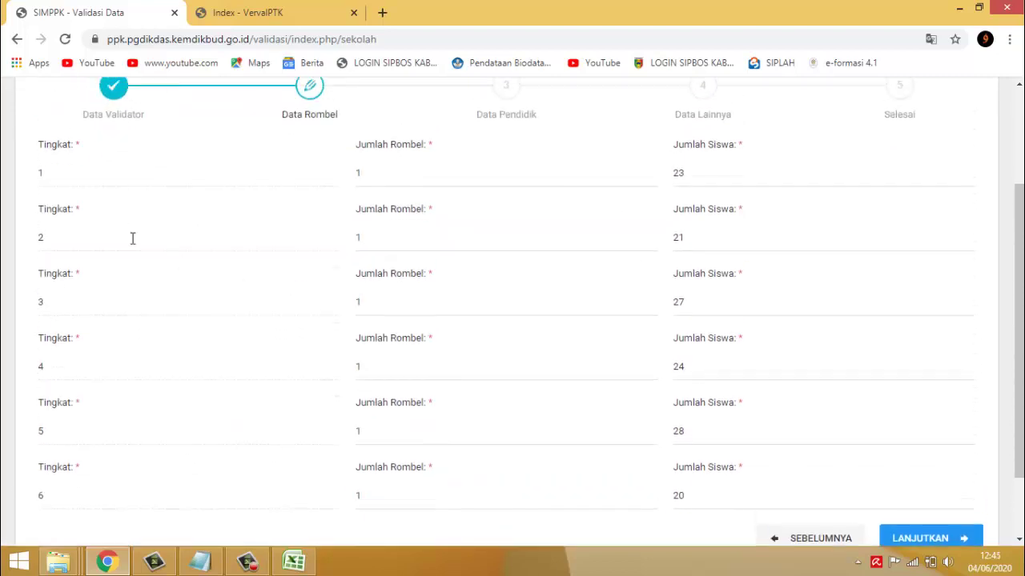
- Confirm one rombel per grade with 23, 21, 27, 24, 28, 20 students, then continue to Data Pendidik
click(462, 178)
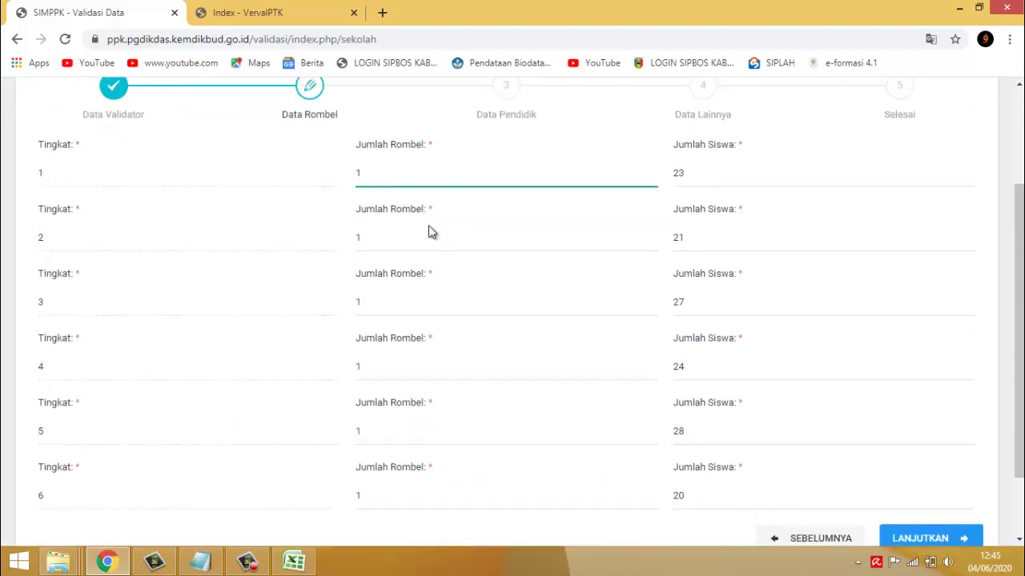
click(710, 179)
click(745, 232)
click(712, 163)
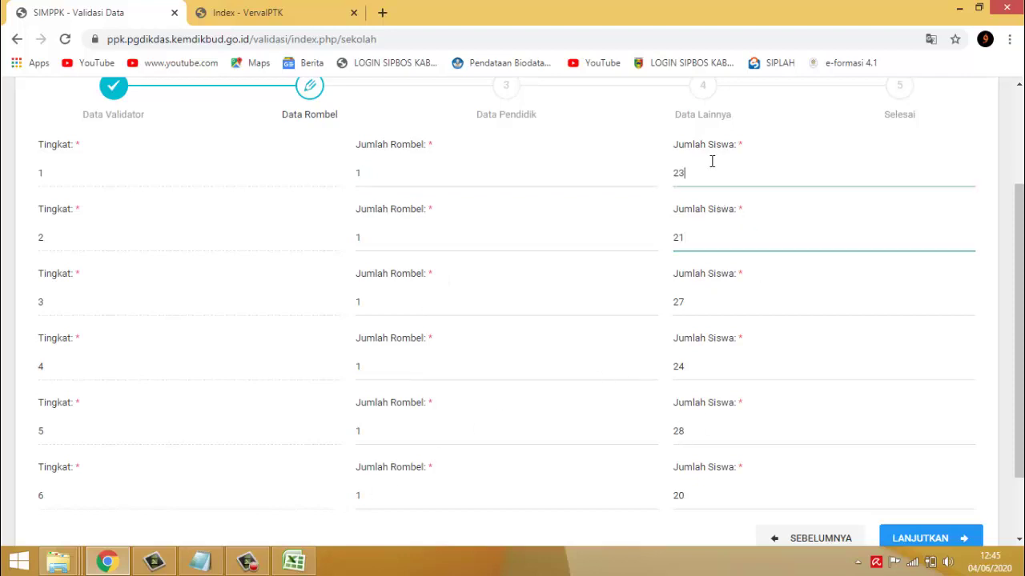
click(726, 282)
click(726, 360)
click(731, 432)
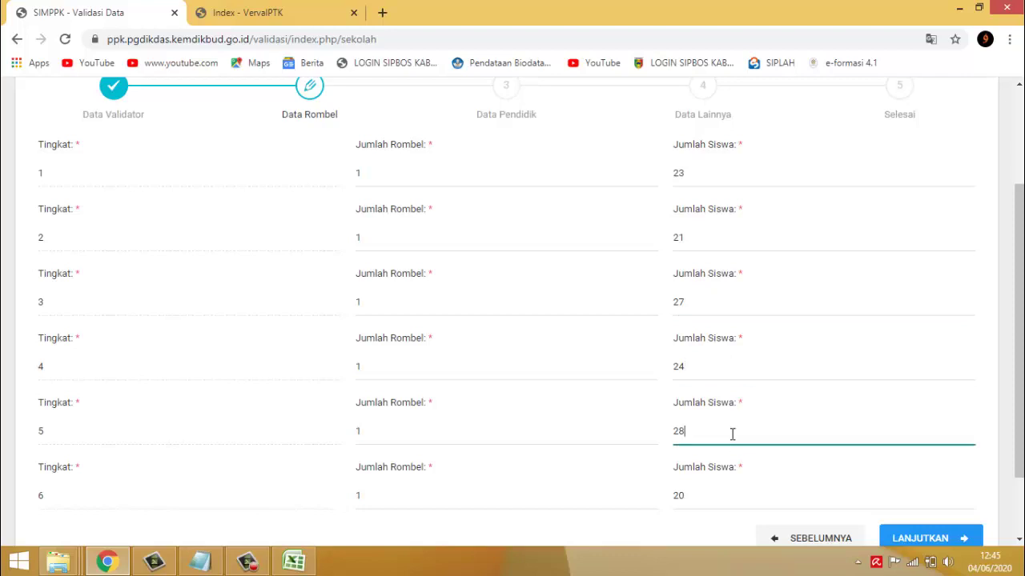
click(724, 500)
scroll(698, 330, down, 2)
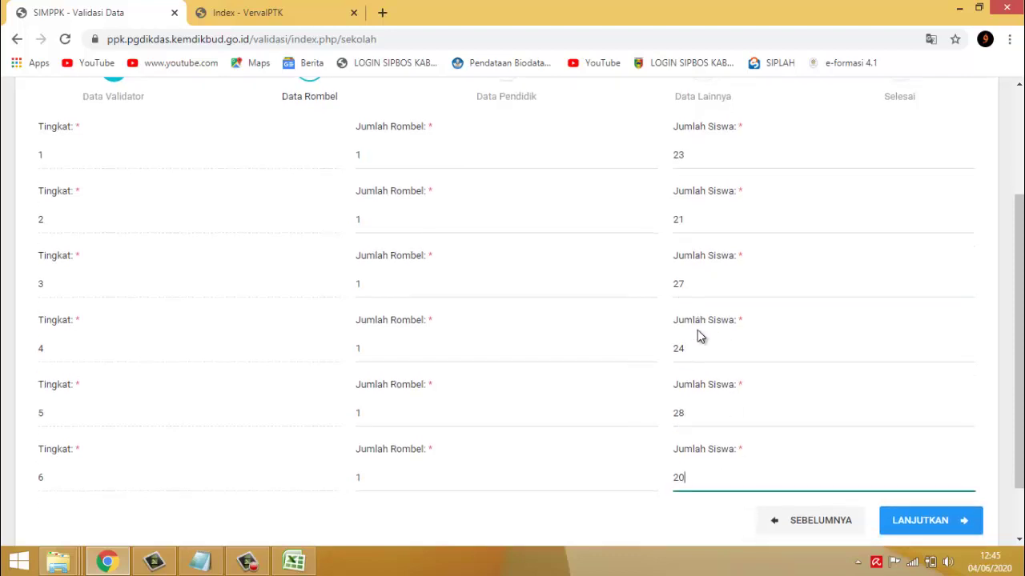
scroll(745, 355, up, 1)
scroll(817, 401, down, 1)
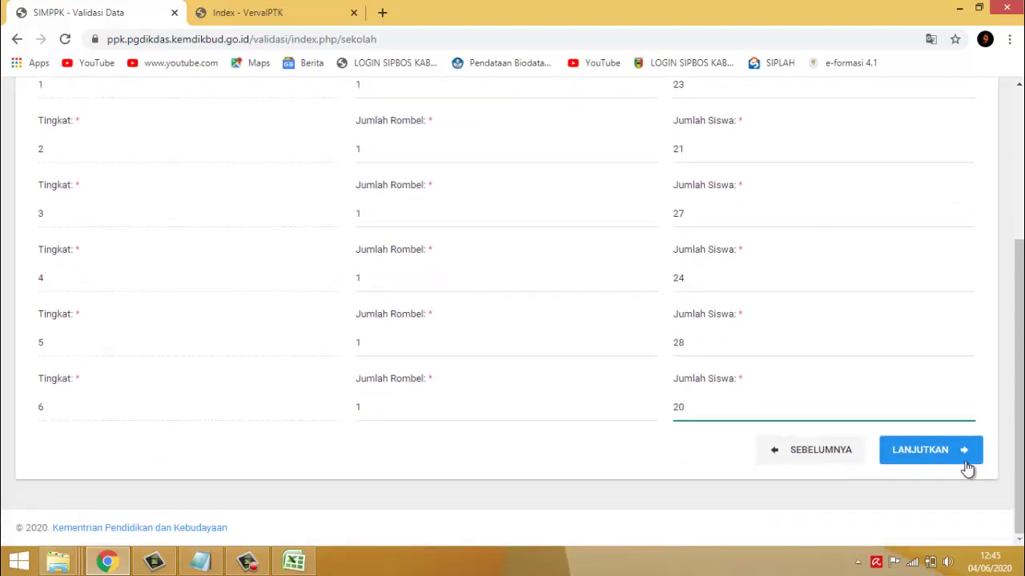
click(960, 460)
scroll(374, 287, down, 2)
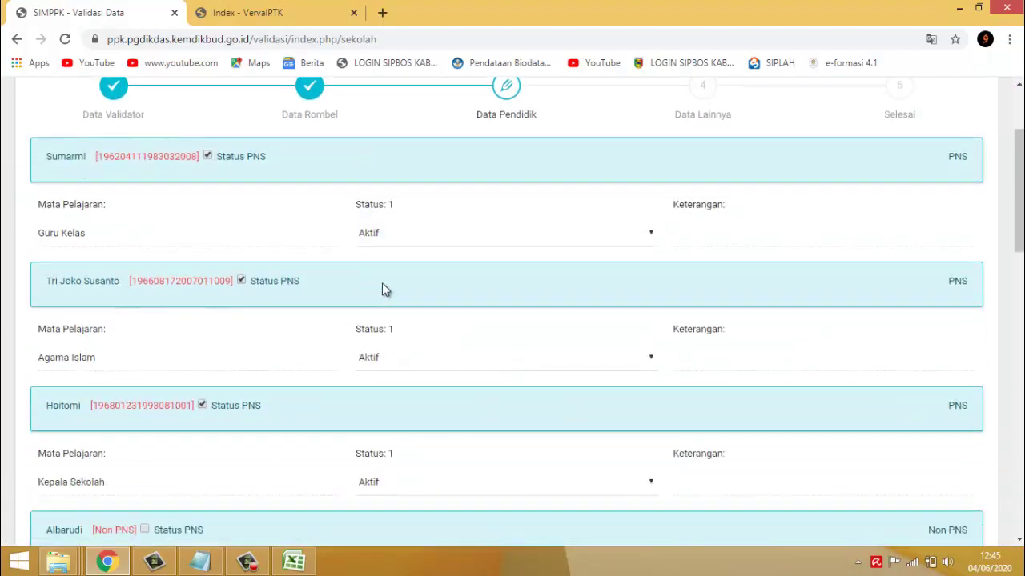
scroll(568, 304, down, 4)
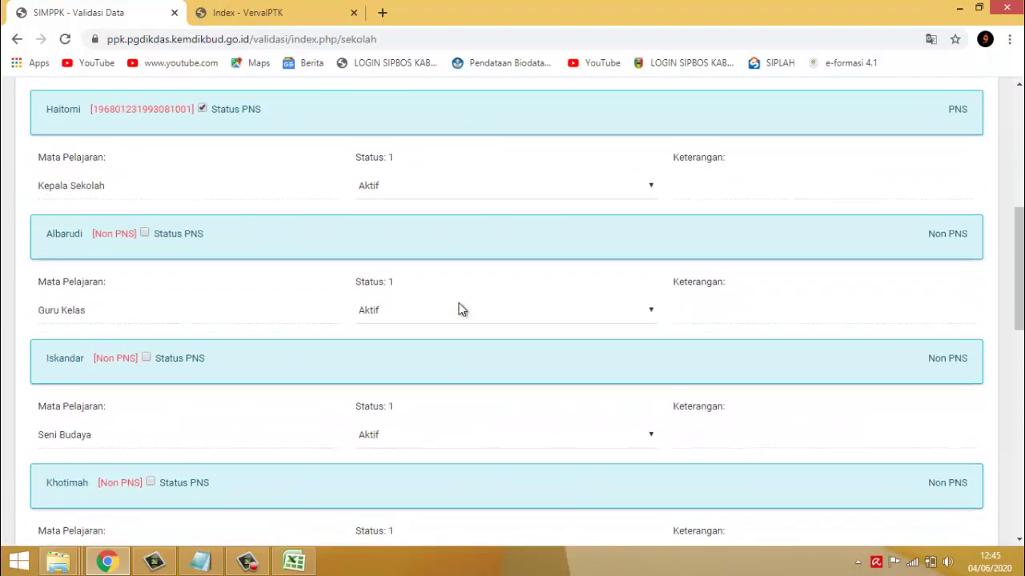
scroll(459, 304, down, 3)
scroll(458, 302, down, 6)
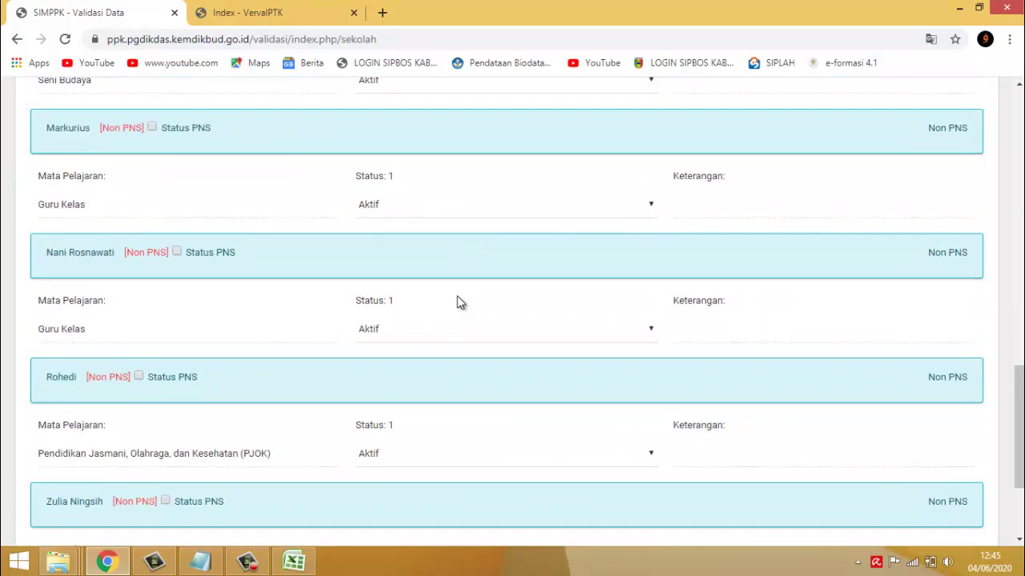
scroll(459, 298, down, 2)
scroll(452, 290, up, 10)
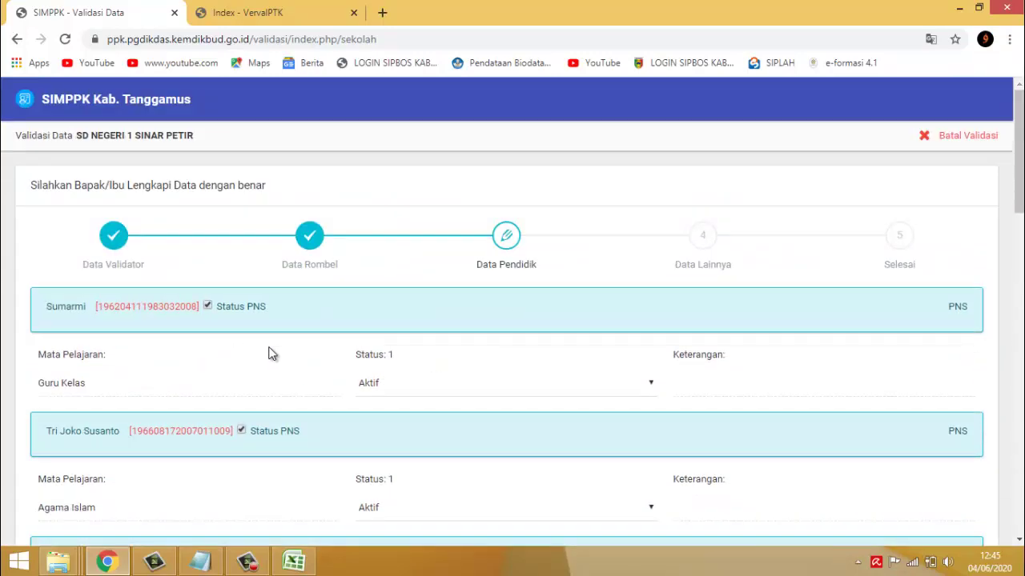
scroll(618, 319, down, 2)
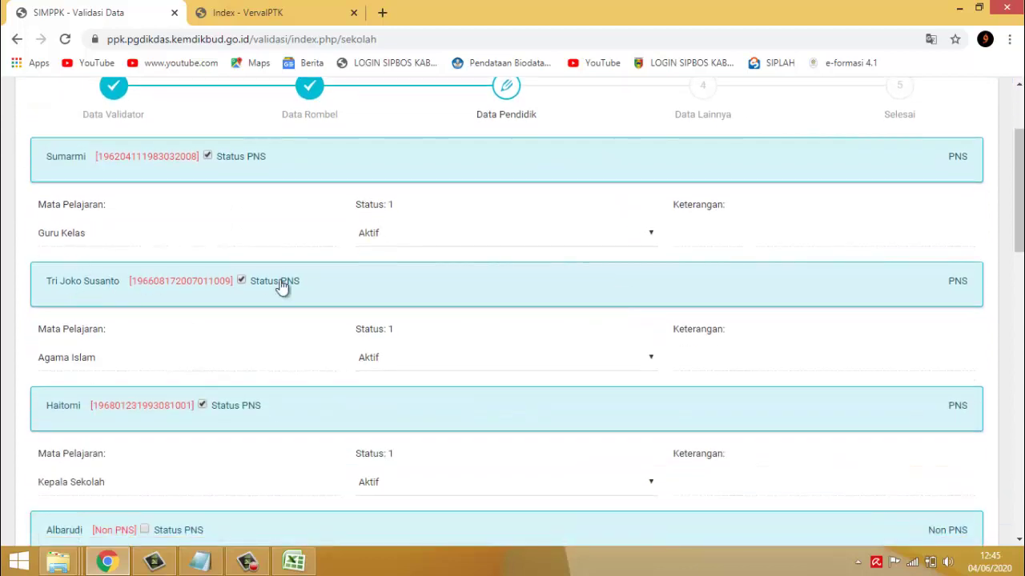
scroll(85, 186, up, 2)
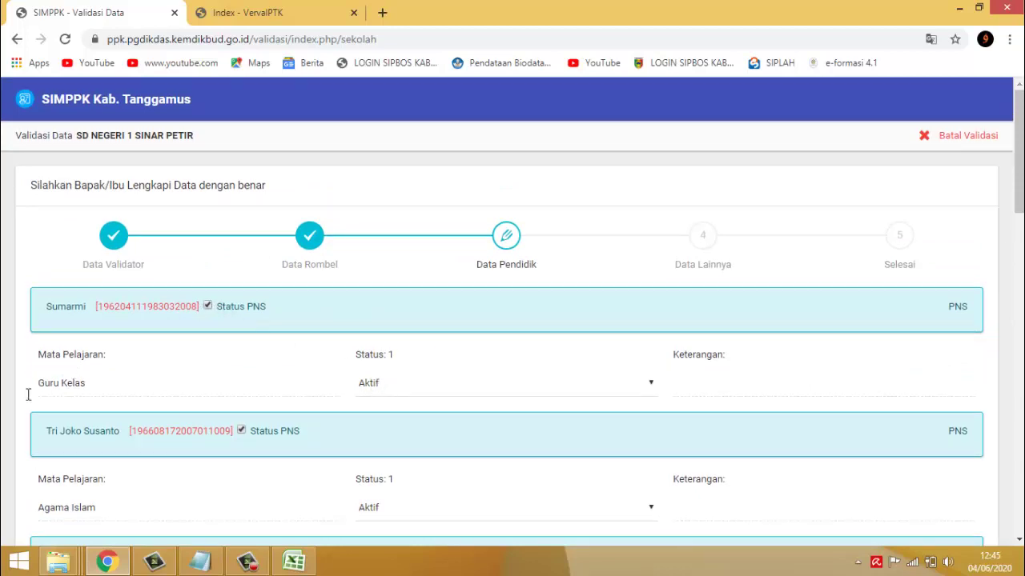
drag(36, 383, 97, 383)
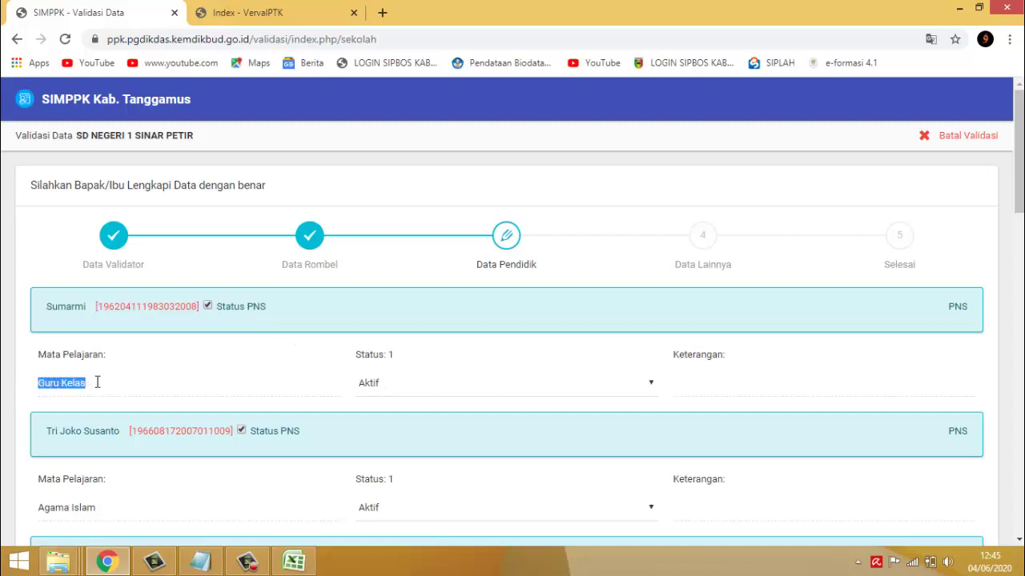
click(361, 387)
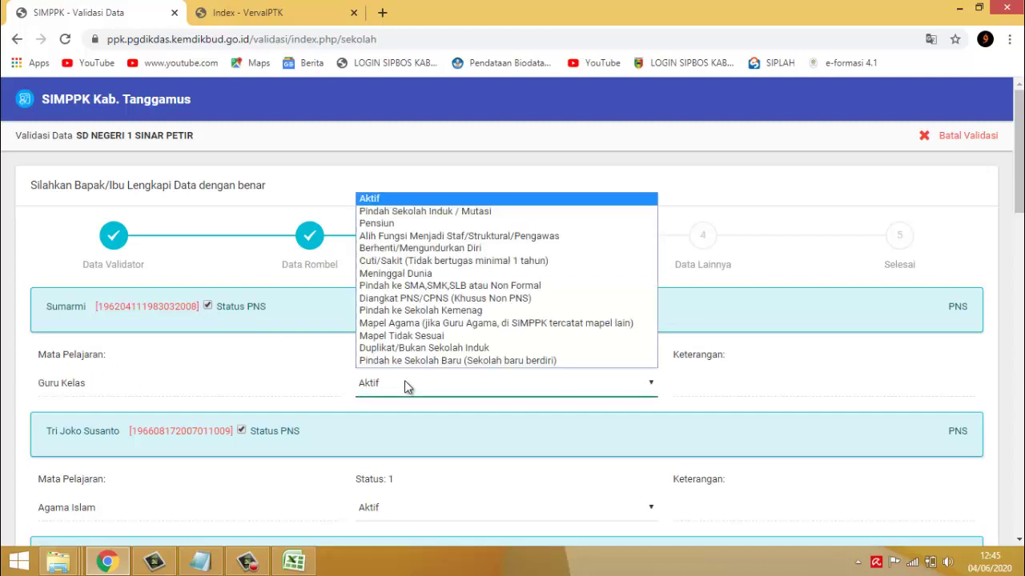
click(293, 371)
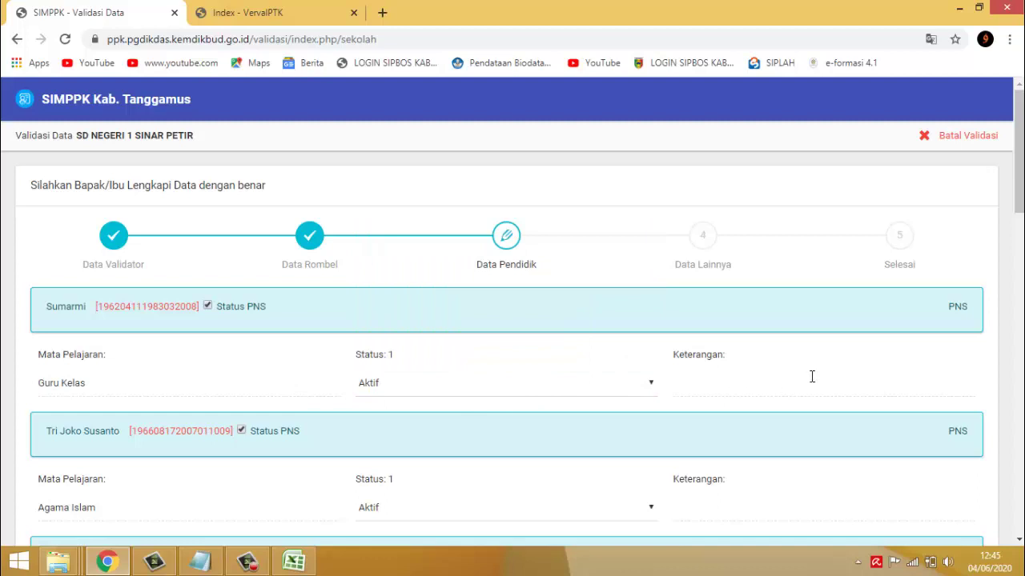
scroll(810, 372, down, 2)
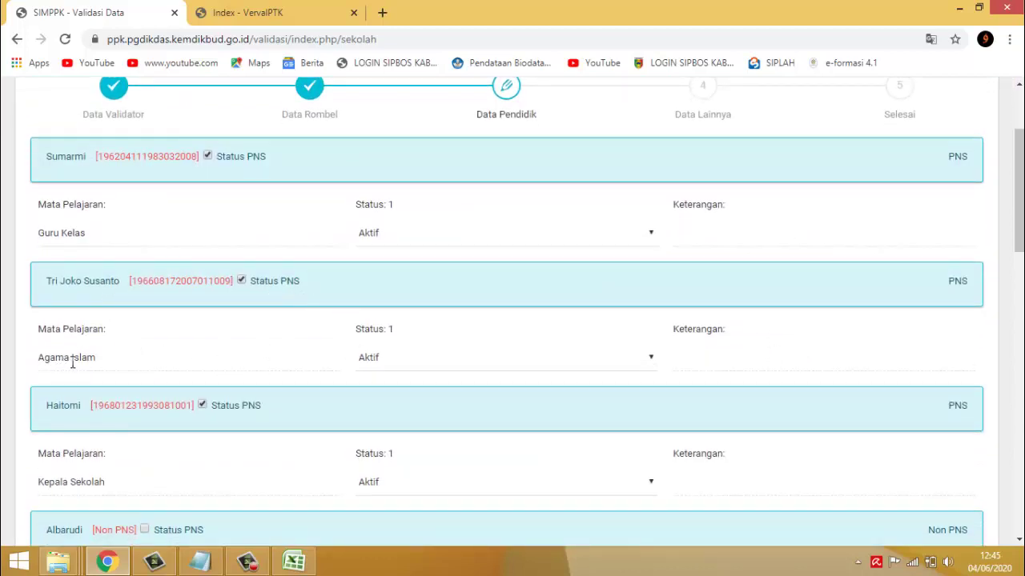
- Scroll through the full Data Pendidik teacher list
scroll(407, 408, down, 1)
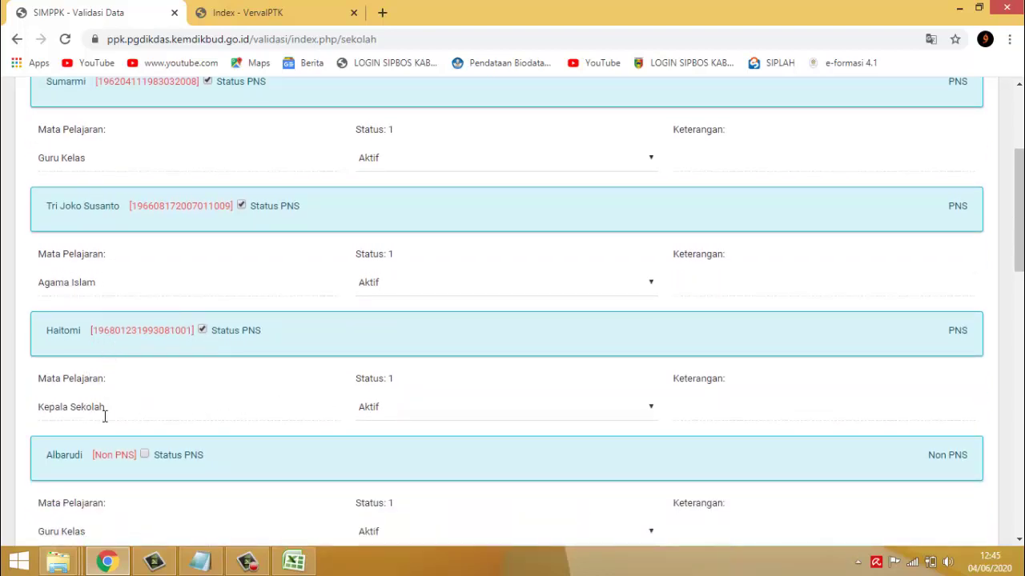
scroll(164, 393, down, 2)
scroll(174, 393, down, 1)
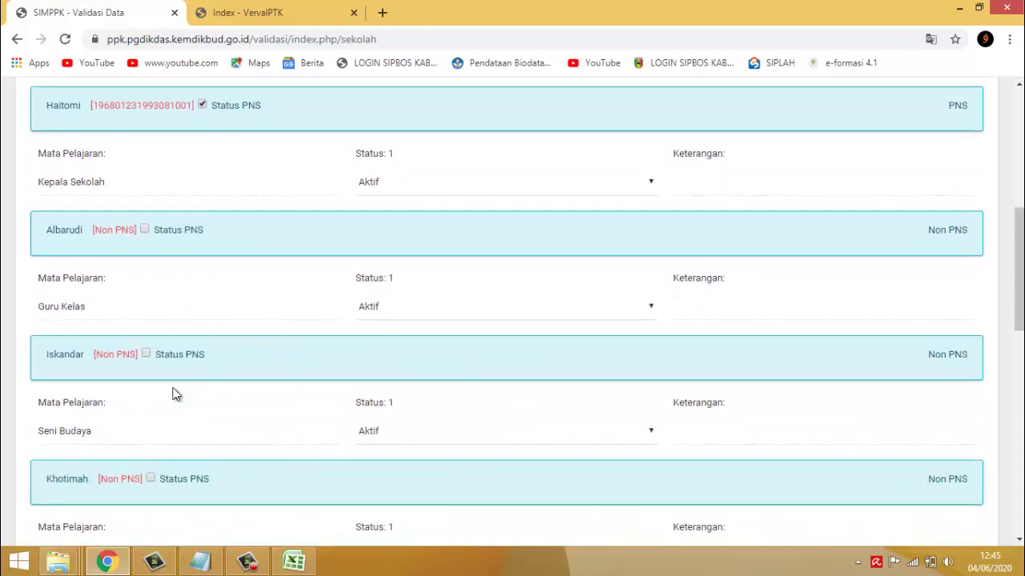
scroll(174, 393, down, 1)
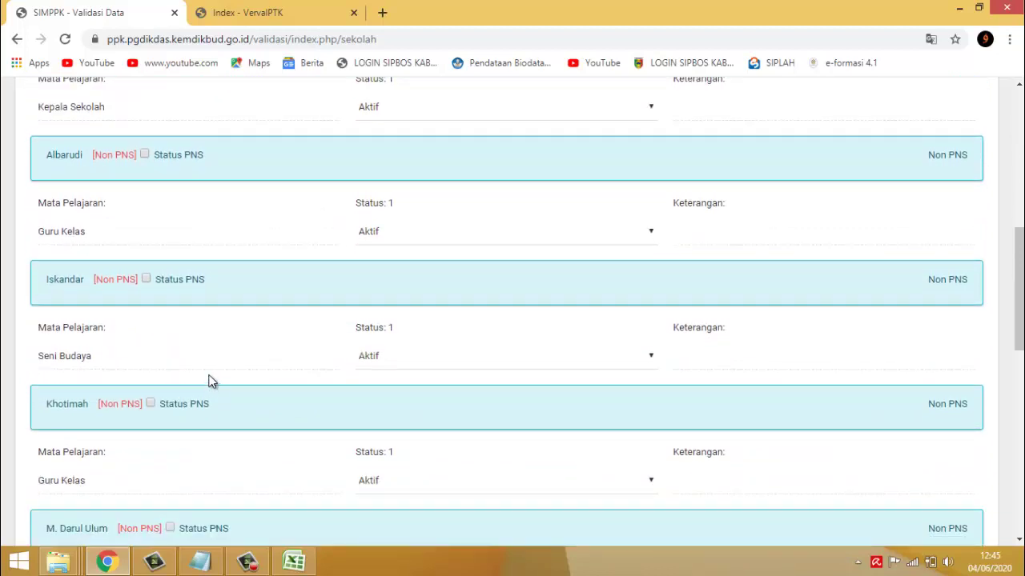
scroll(219, 350, up, 2)
scroll(222, 353, down, 2)
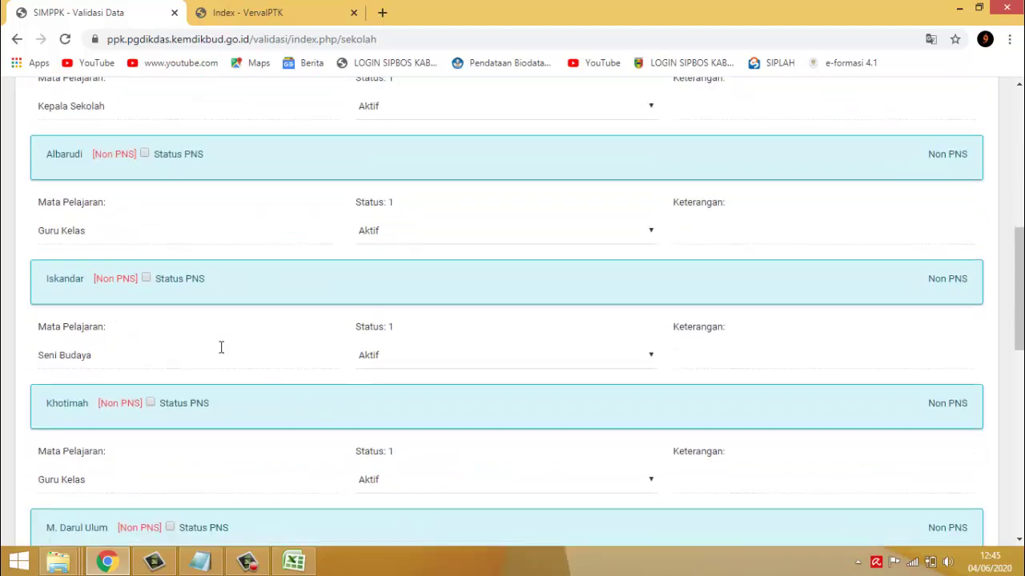
scroll(221, 348, down, 3)
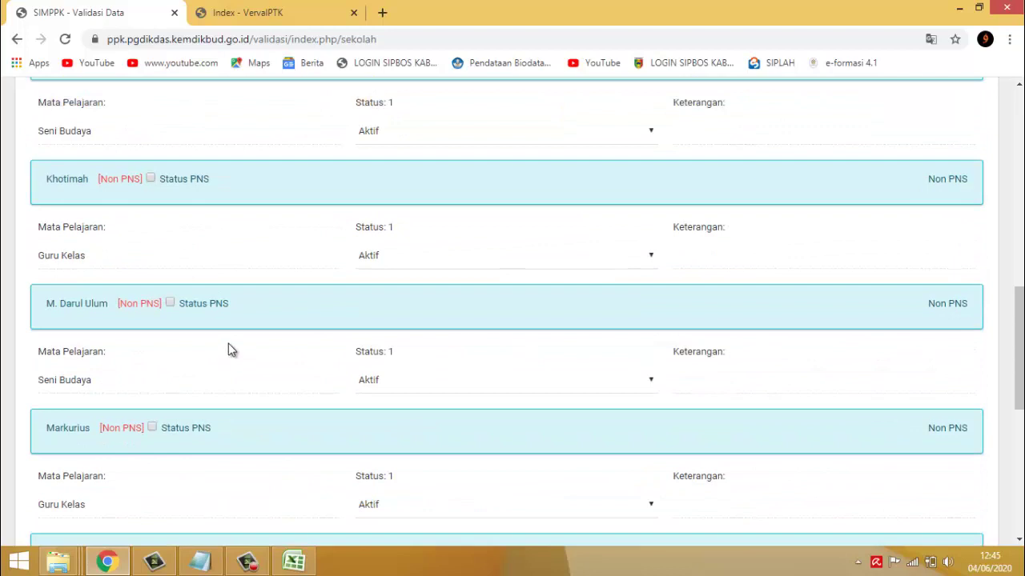
scroll(230, 348, down, 2)
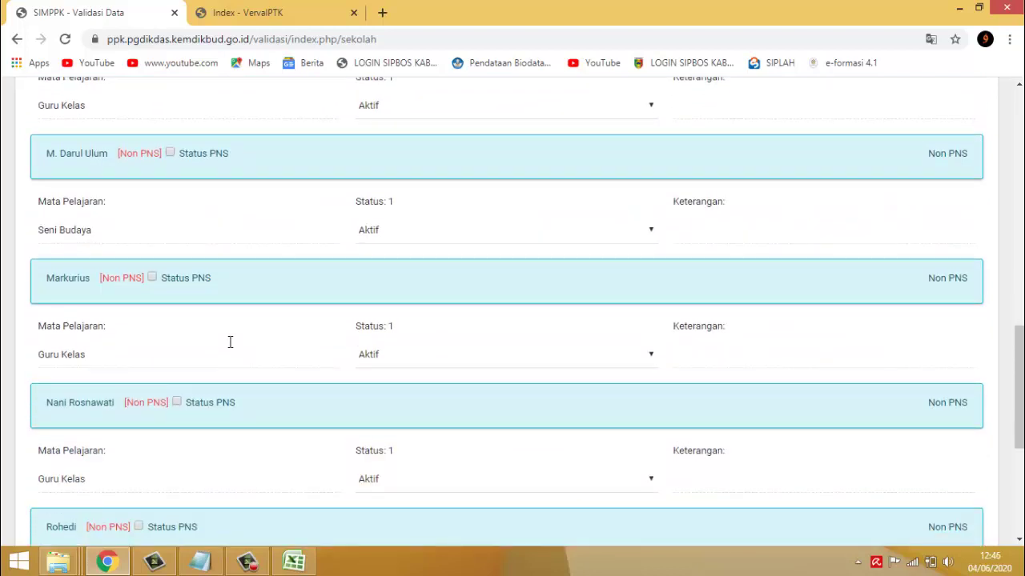
scroll(230, 343, down, 3)
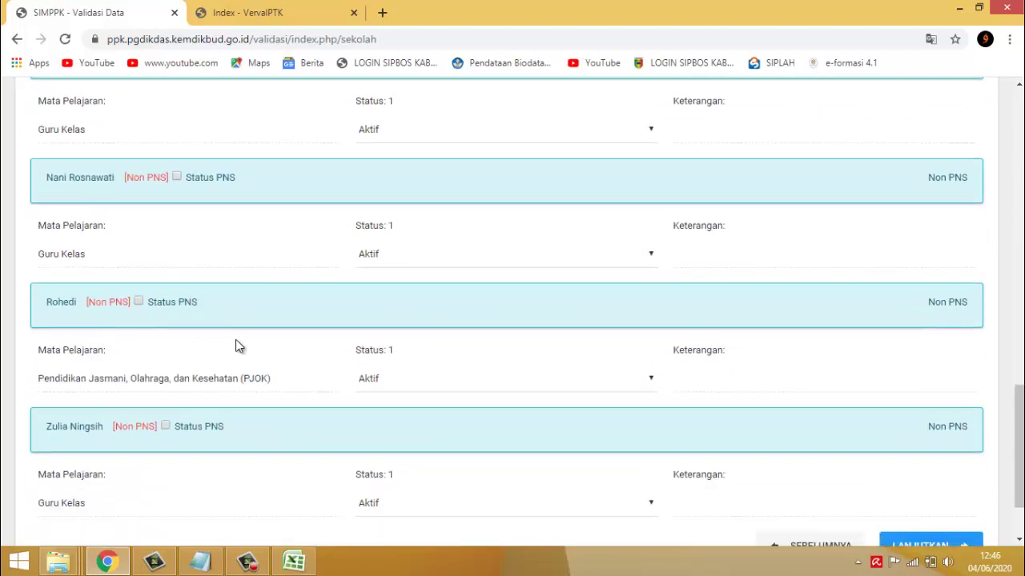
scroll(239, 346, down, 2)
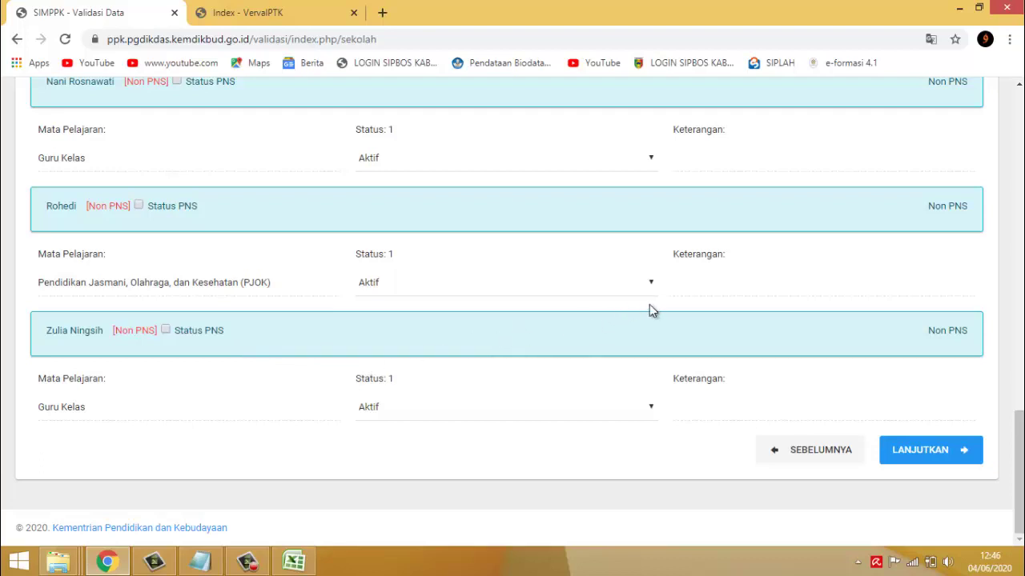
scroll(641, 308, up, 4)
scroll(641, 307, down, 3)
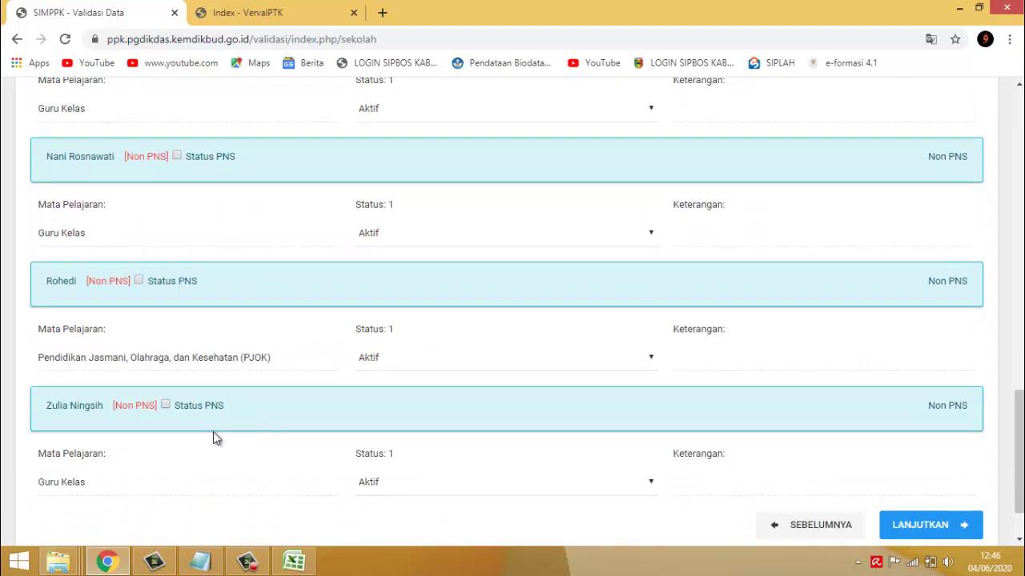
scroll(128, 416, up, 2)
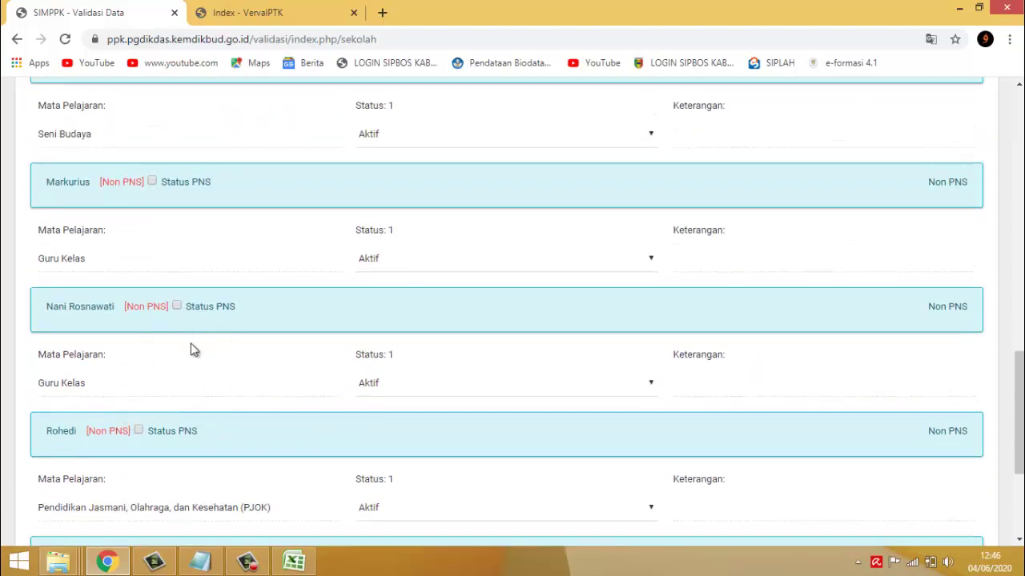
scroll(651, 357, up, 10)
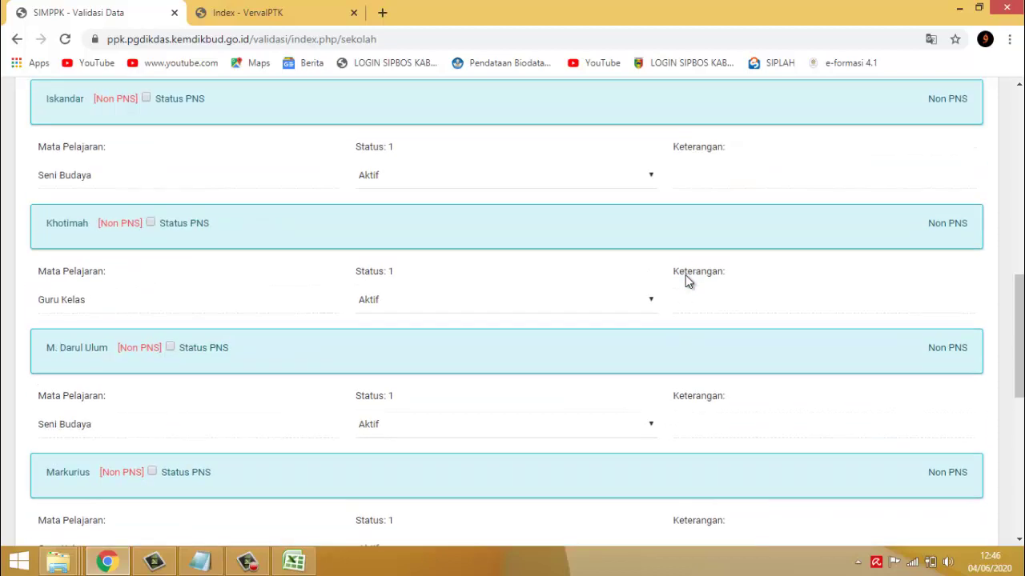
scroll(697, 272, up, 3)
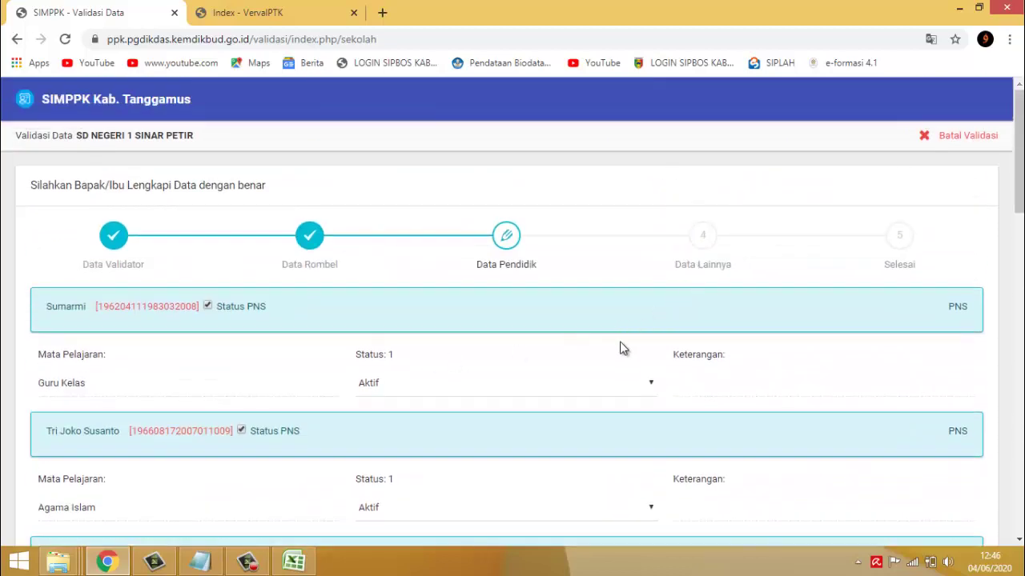
scroll(641, 344, down, 3)
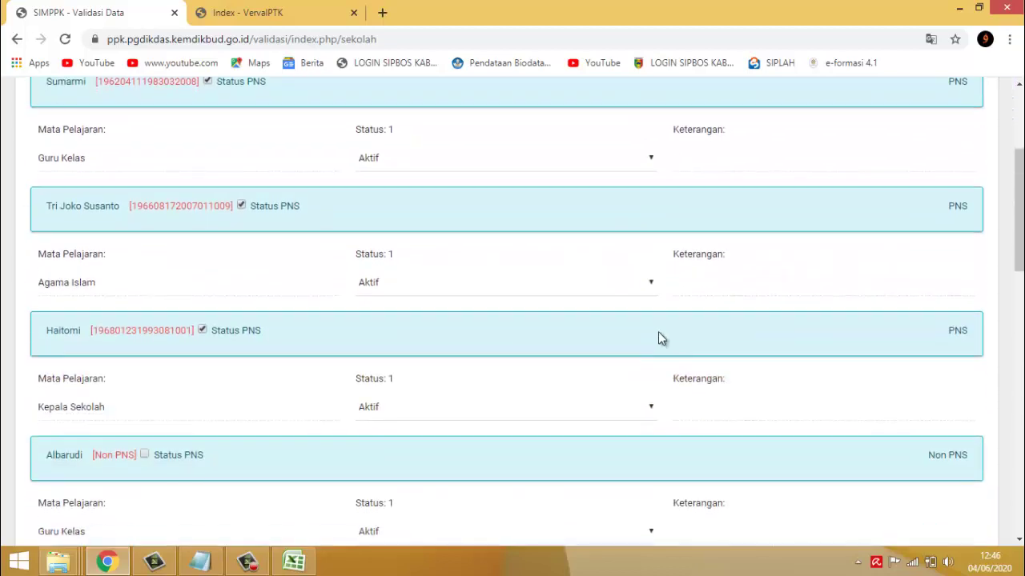
- Check two teachers' status choices, leaving both as Aktif
click(650, 283)
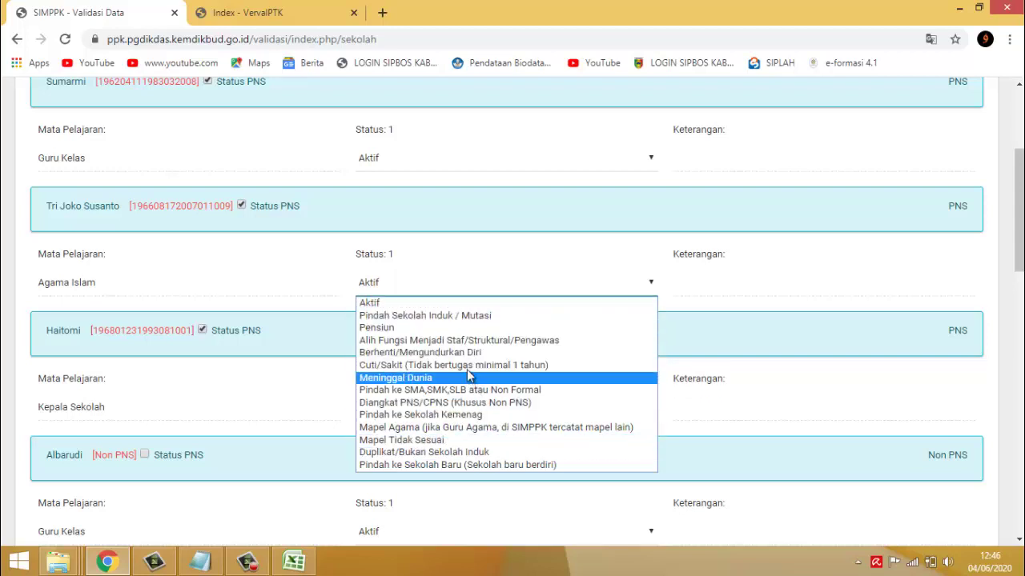
click(533, 302)
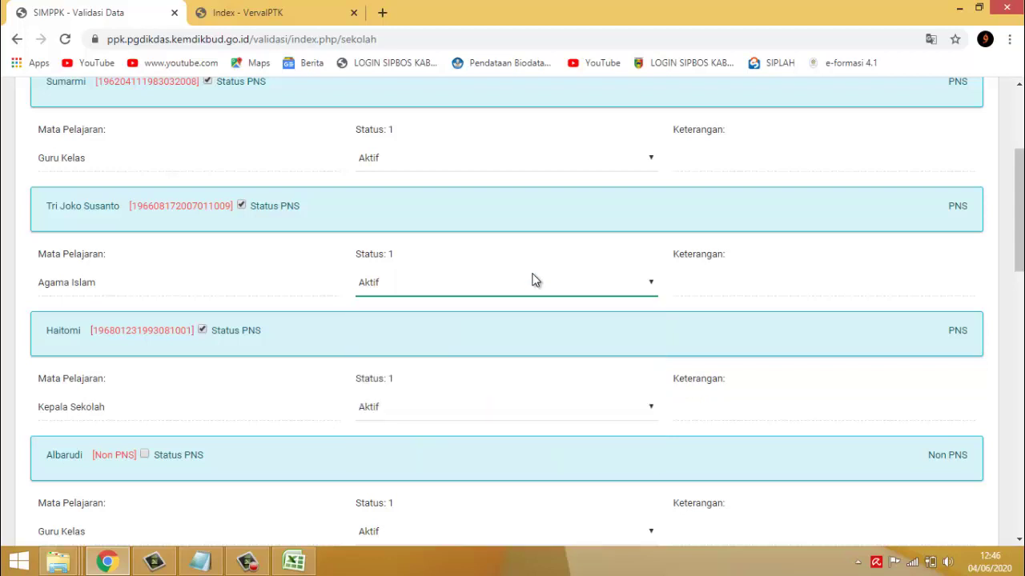
scroll(707, 354, down, 8)
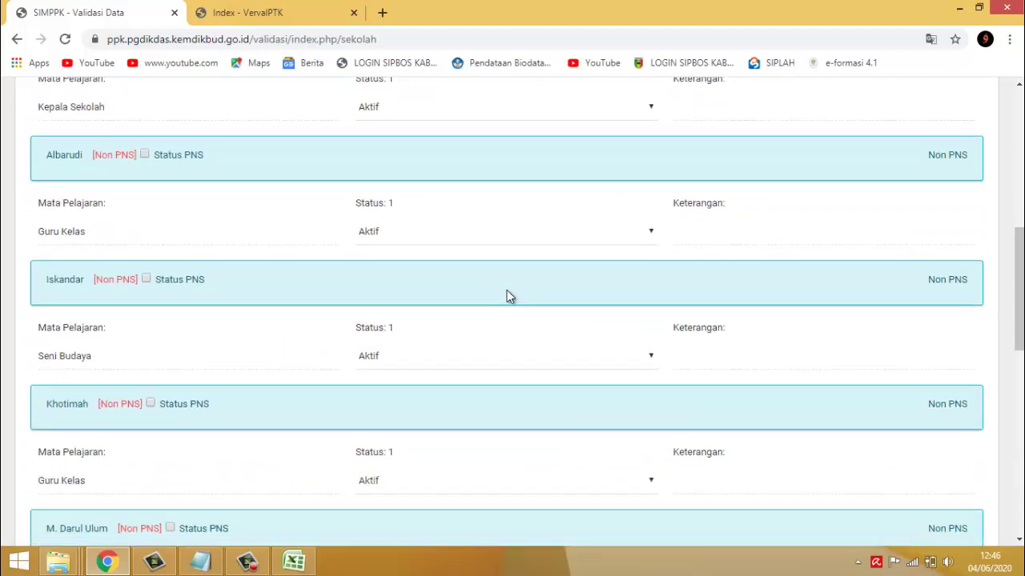
scroll(566, 266, up, 8)
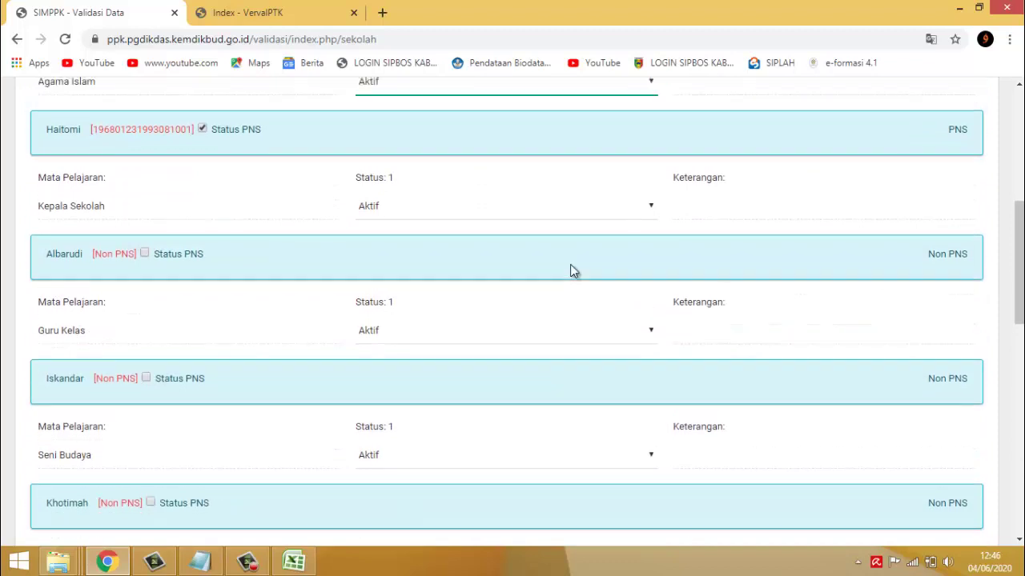
scroll(549, 289, up, 2)
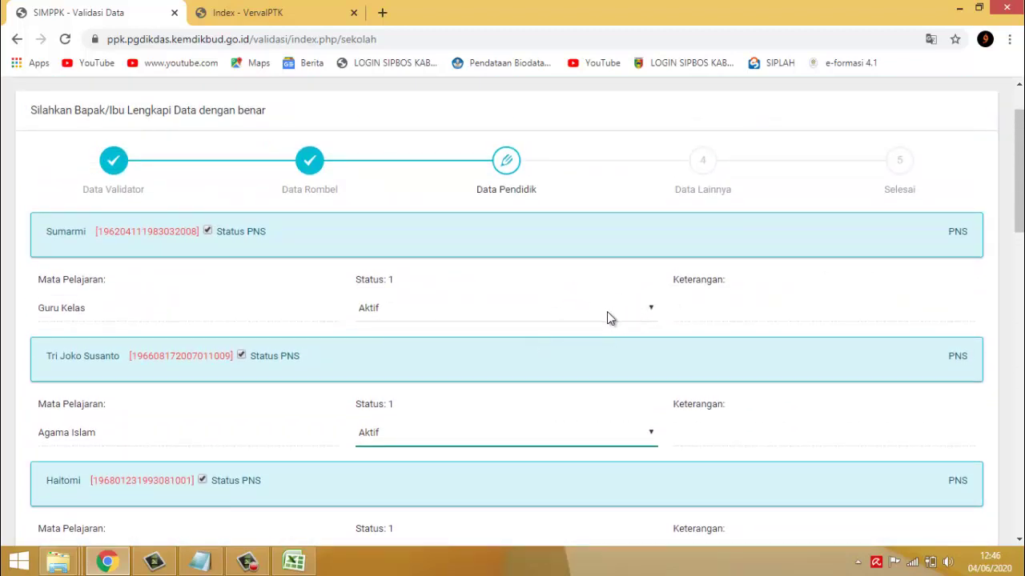
click(648, 308)
click(553, 299)
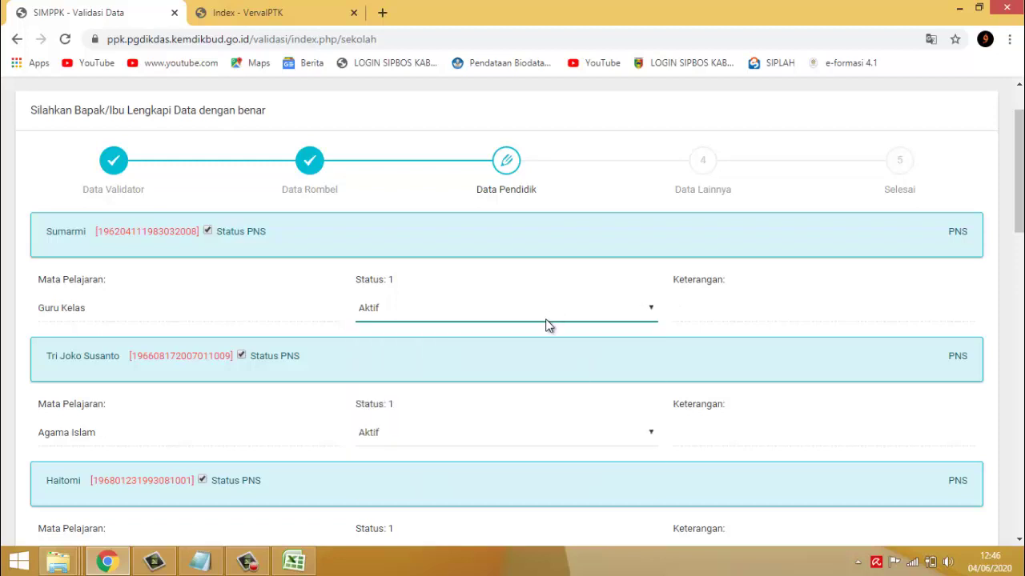
click(718, 334)
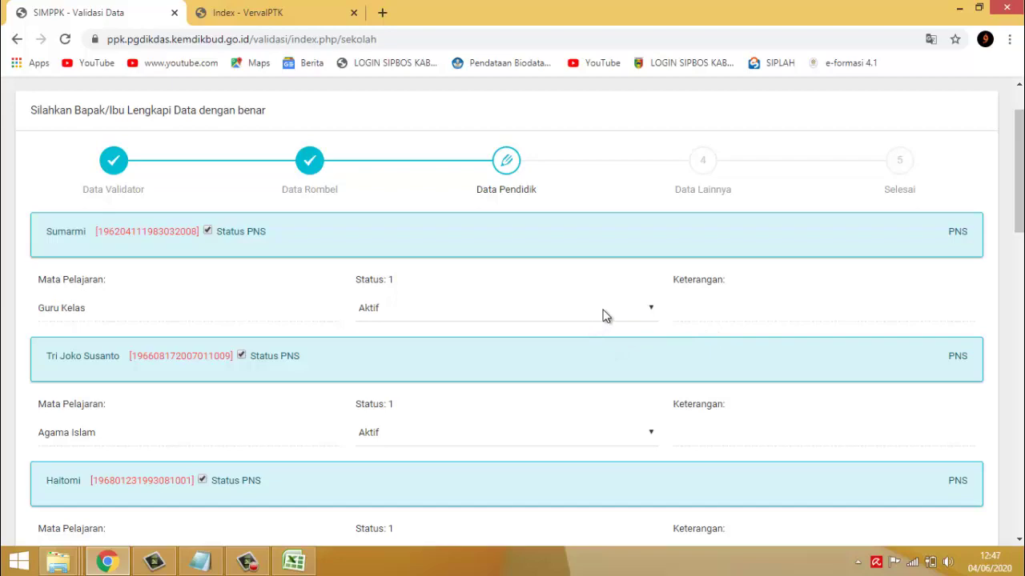
- Move on from Data Pendidik to the Data Lainnya step
scroll(647, 292, down, 5)
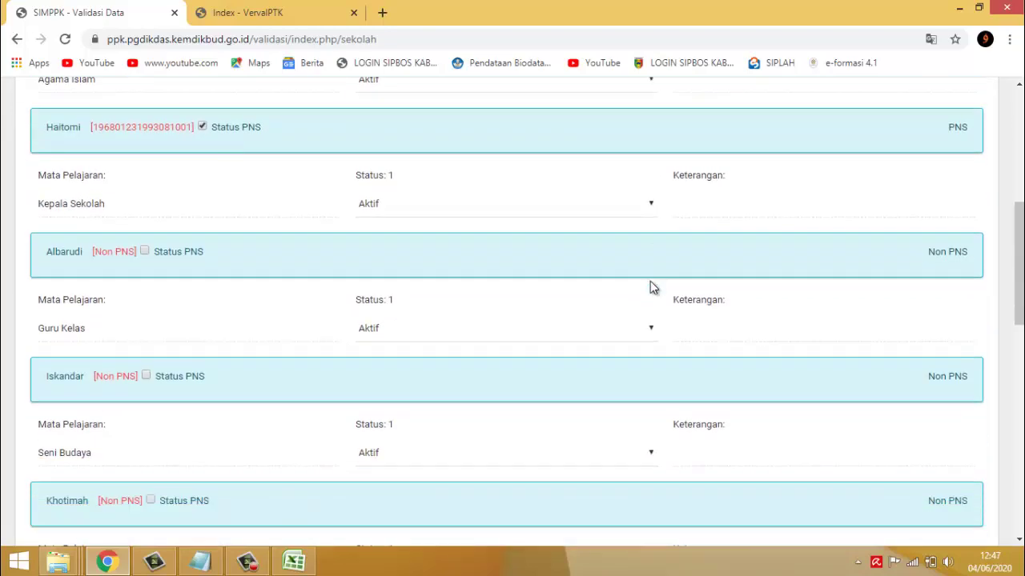
scroll(650, 281, up, 3)
scroll(650, 277, up, 3)
scroll(650, 273, down, 15)
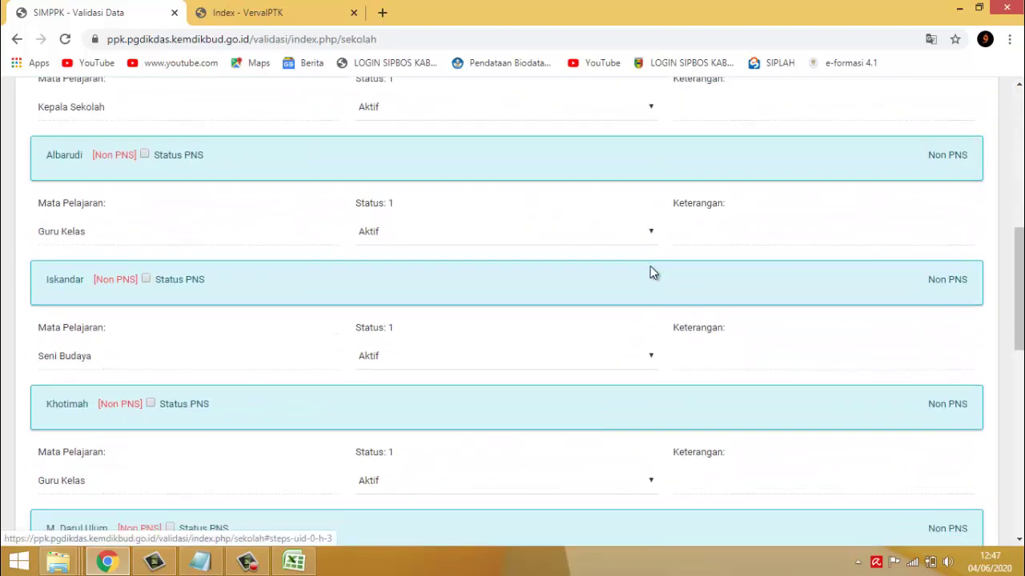
click(937, 450)
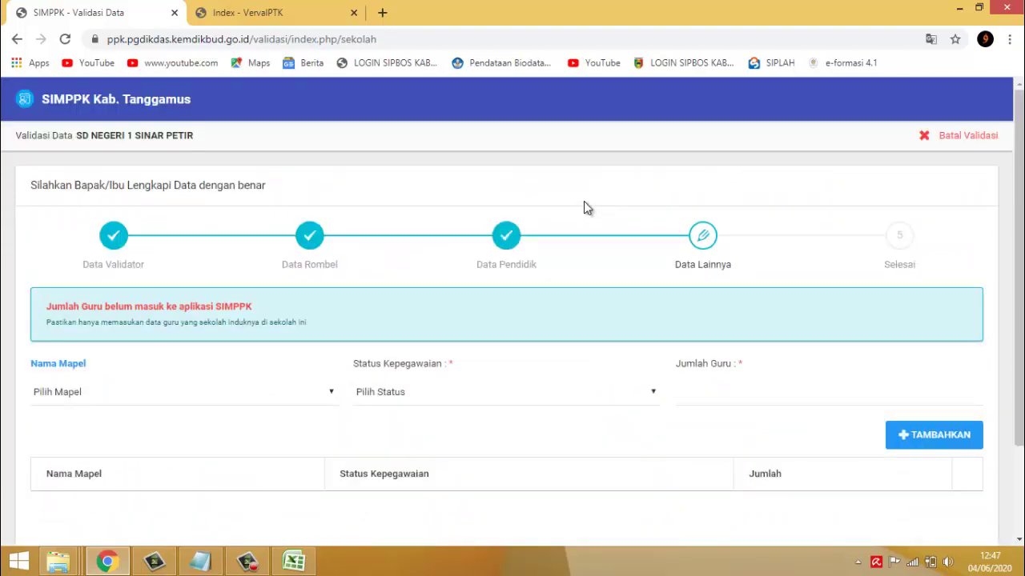
- Recheck the page and continue to the Data Lainnya step
scroll(588, 204, down, 2)
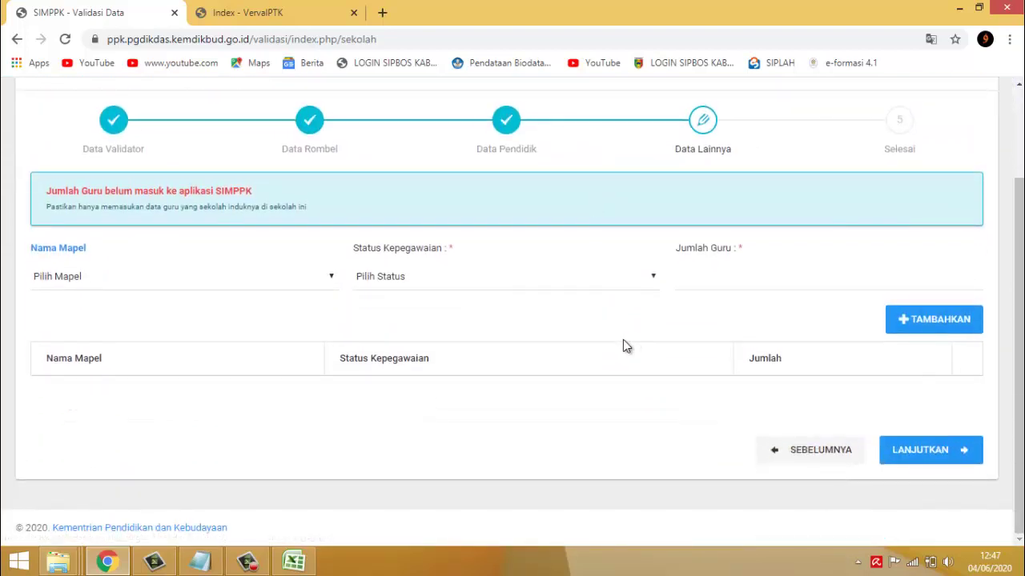
scroll(624, 344, up, 2)
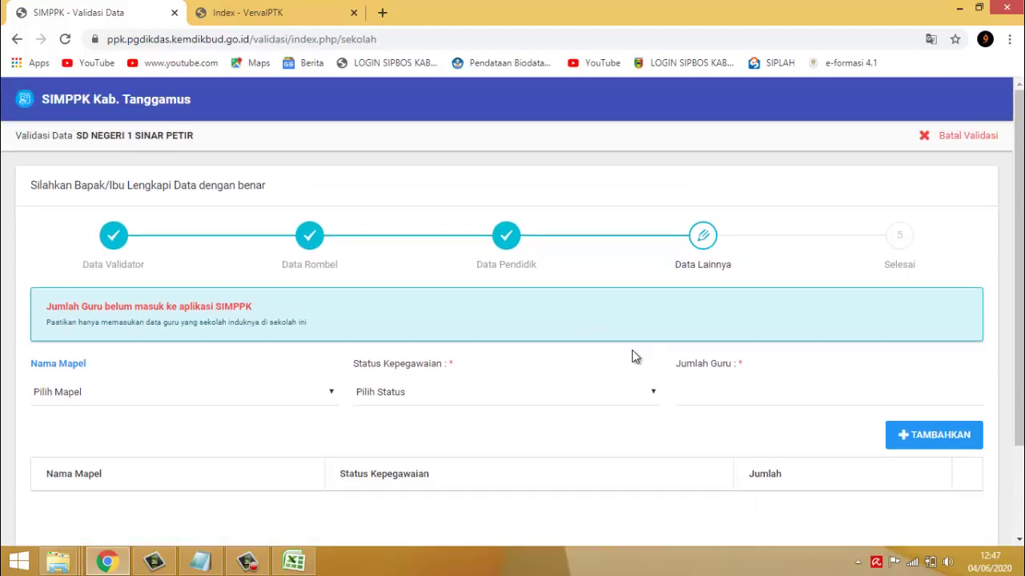
scroll(631, 356, down, 2)
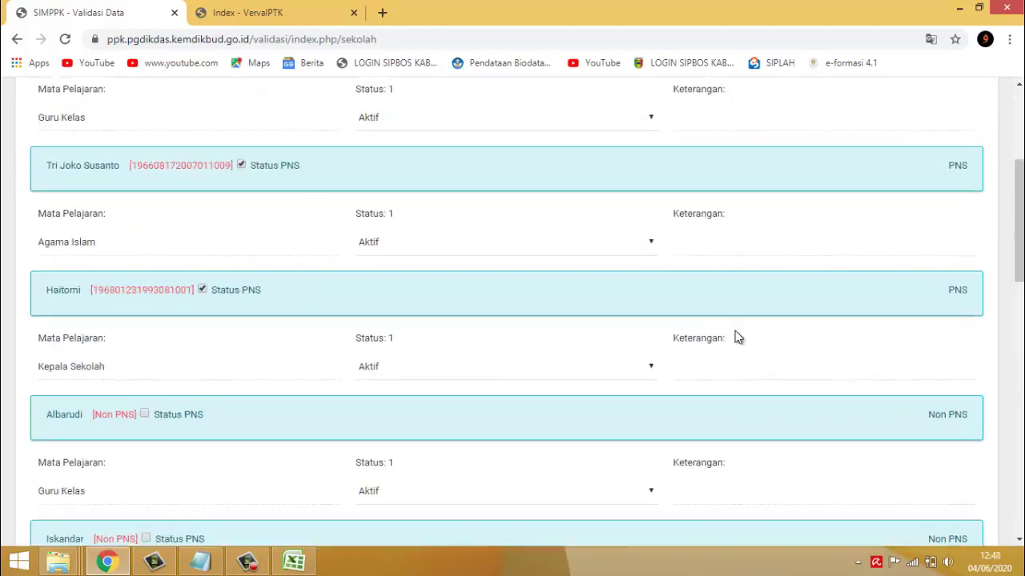
scroll(744, 324, up, 3)
scroll(743, 316, down, 10)
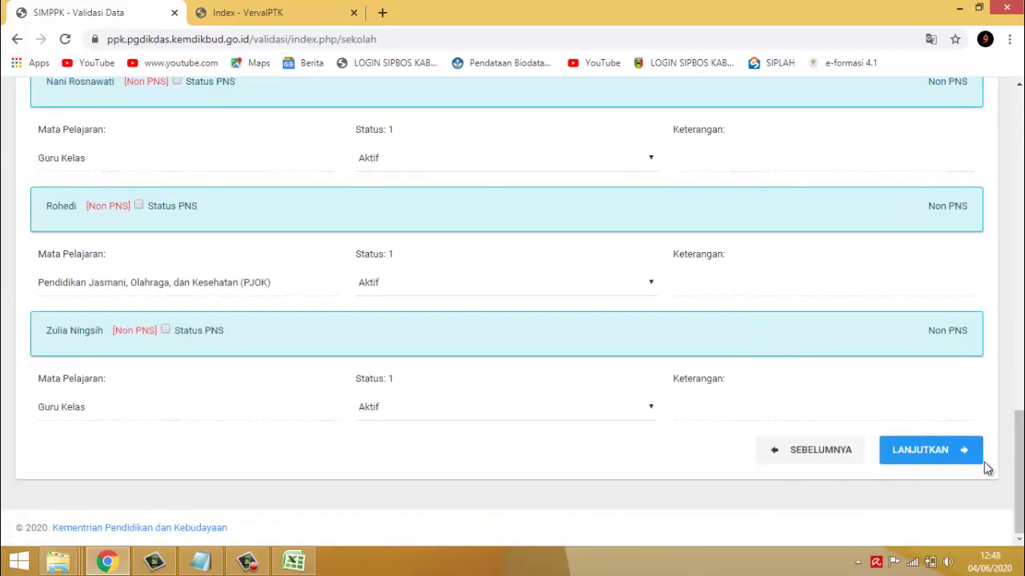
click(971, 456)
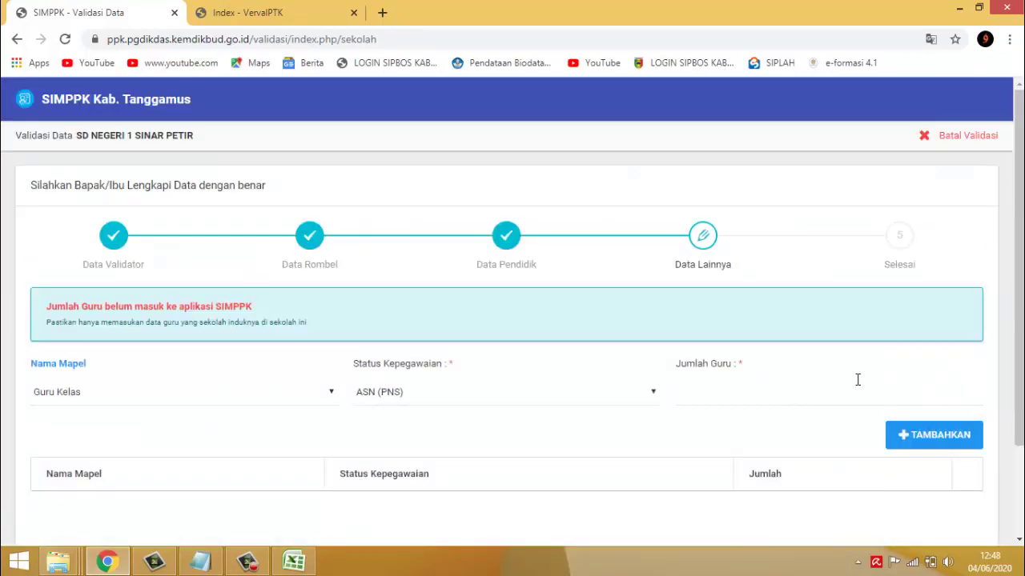
- Review the Data Lainnya form and its alert about teacher counts
scroll(588, 389, down, 2)
scroll(593, 384, up, 2)
scroll(281, 349, down, 2)
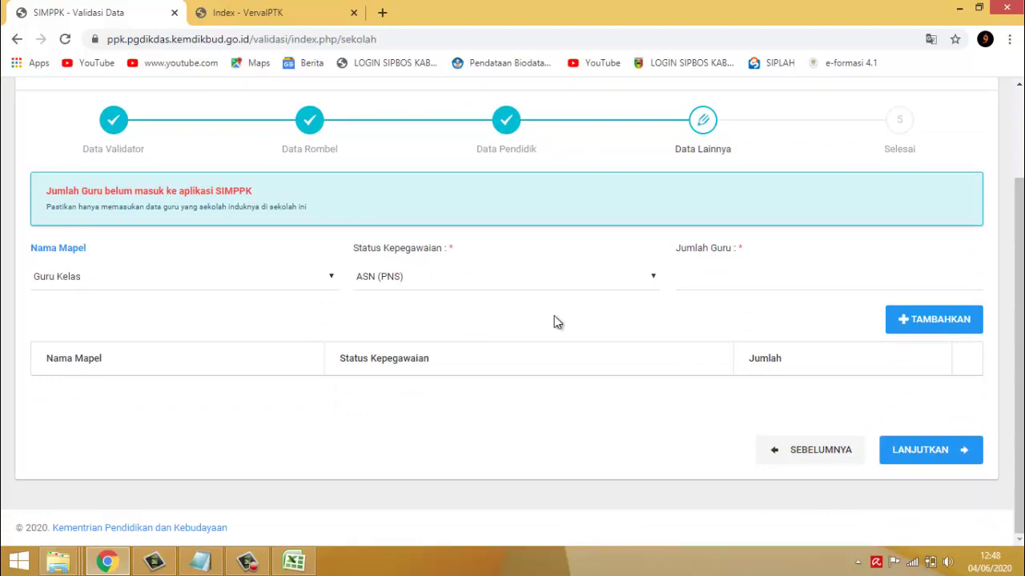
scroll(573, 314, up, 2)
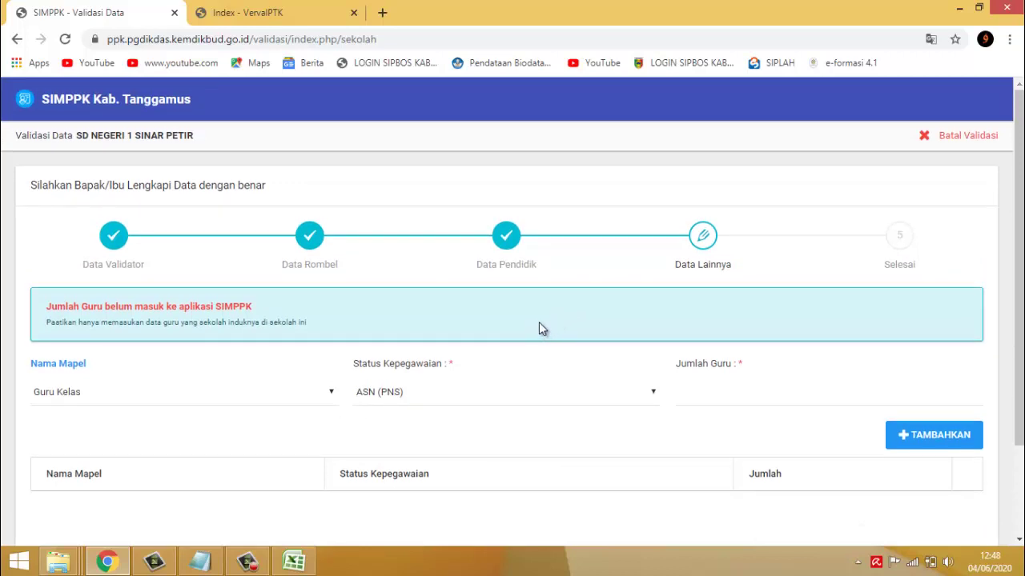
scroll(540, 329, down, 2)
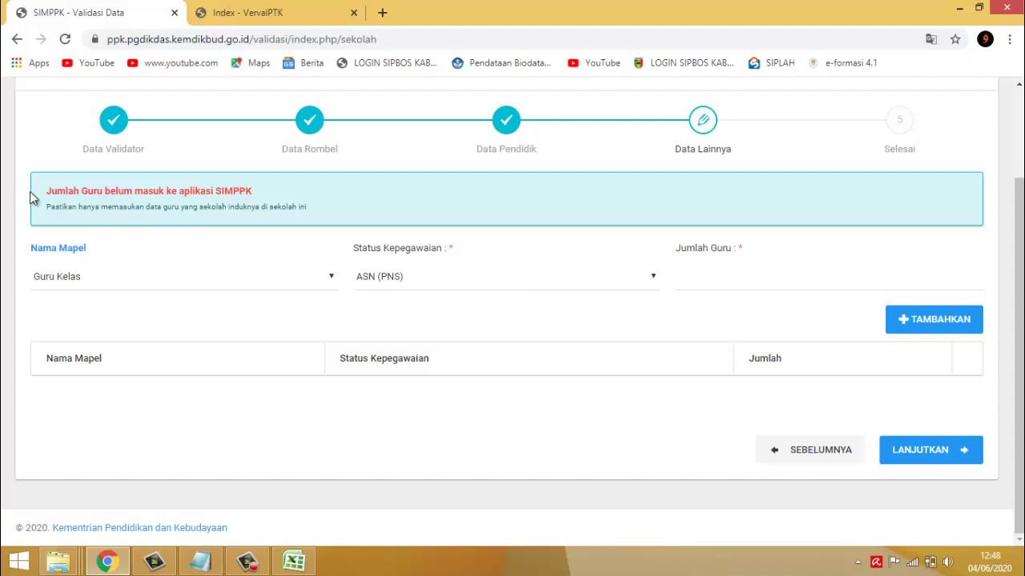
drag(45, 191, 315, 215)
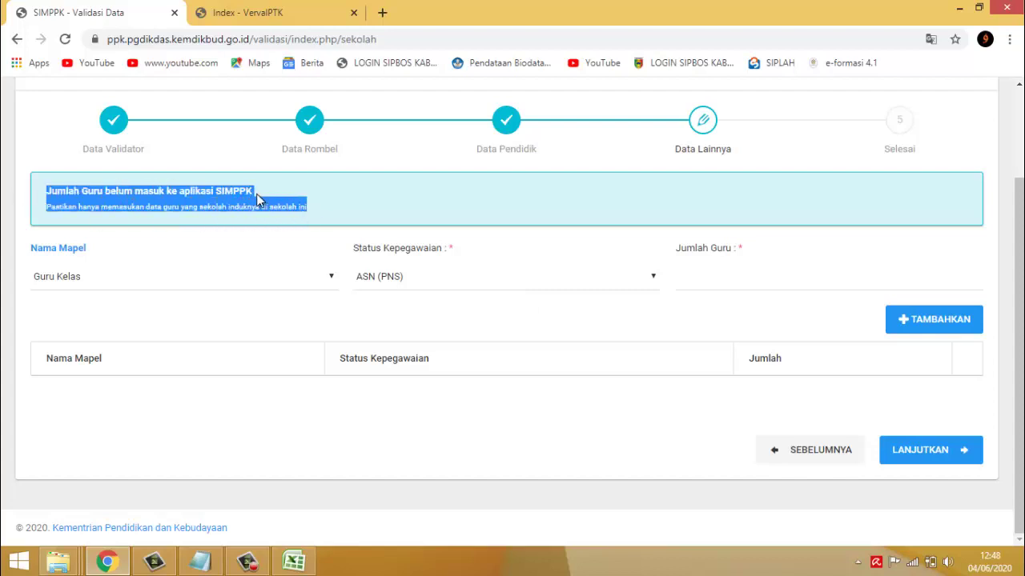
click(88, 211)
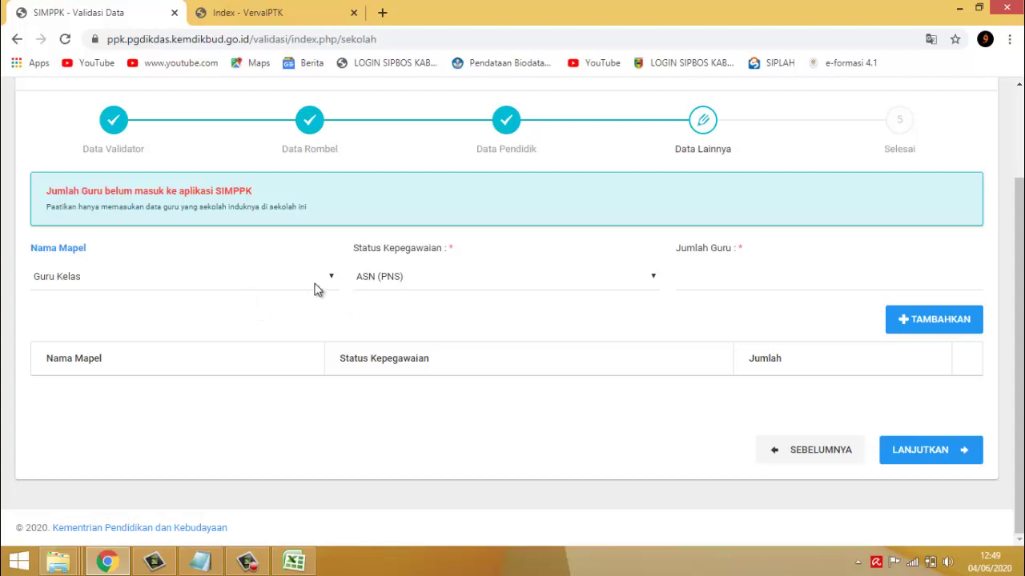
- Keep Guru Kelas and ASN (PNS), and enter 2 as the Jumlah Guru
click(320, 281)
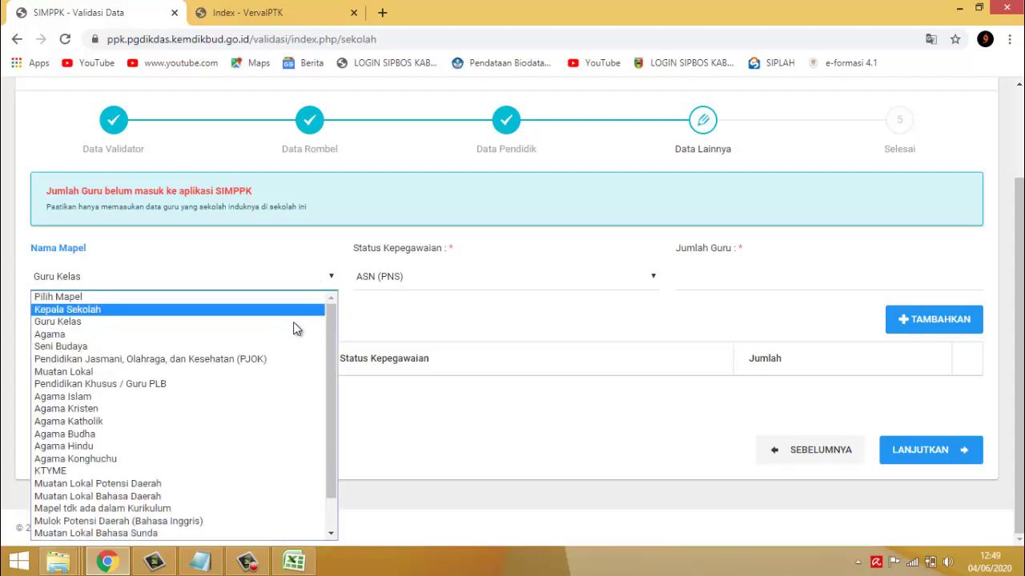
click(296, 322)
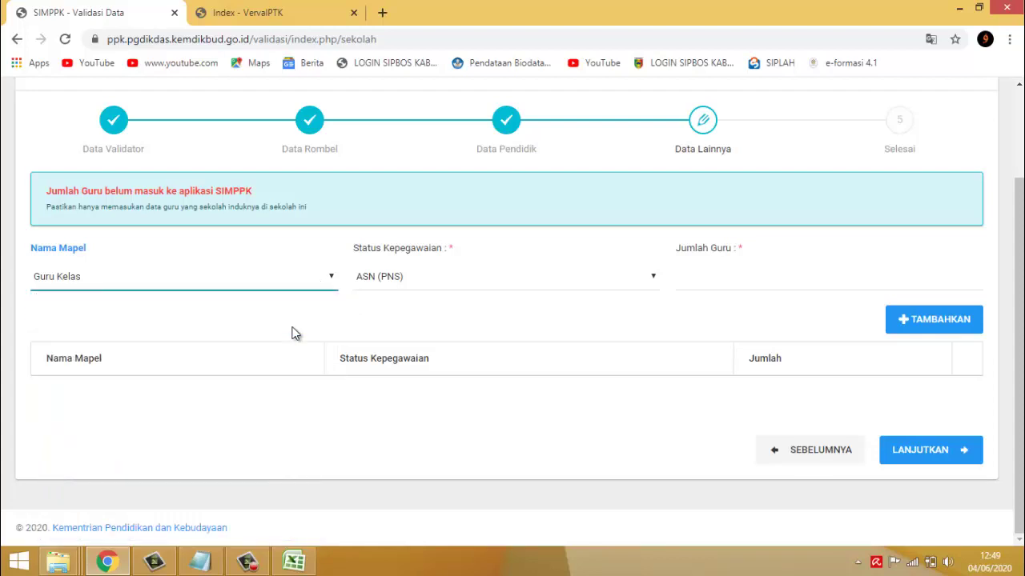
click(563, 293)
click(549, 312)
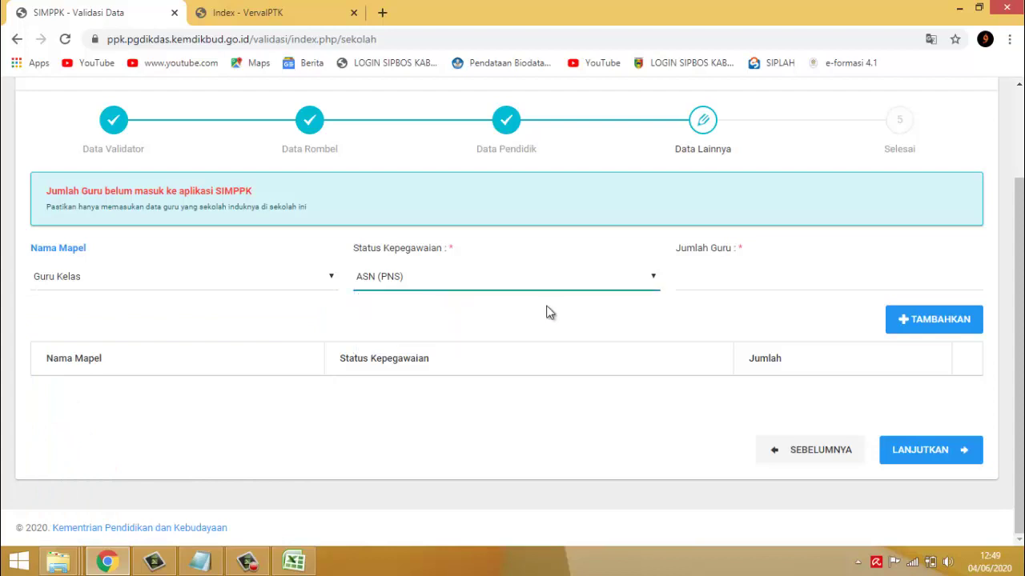
click(719, 282)
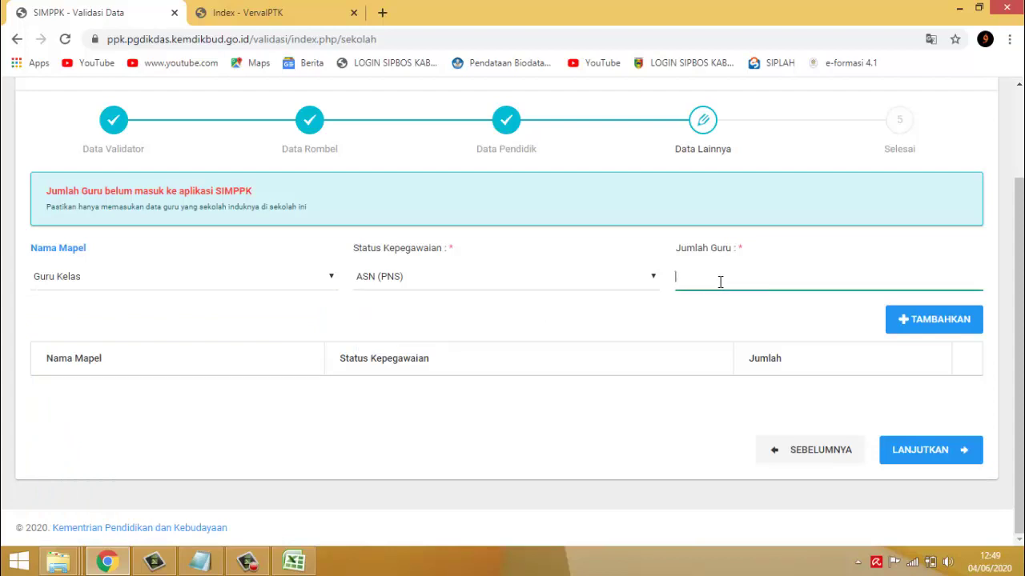
text(2)
- Advance to Selesai, tick Saya Setuju, then return to Data Lainnya
click(924, 452)
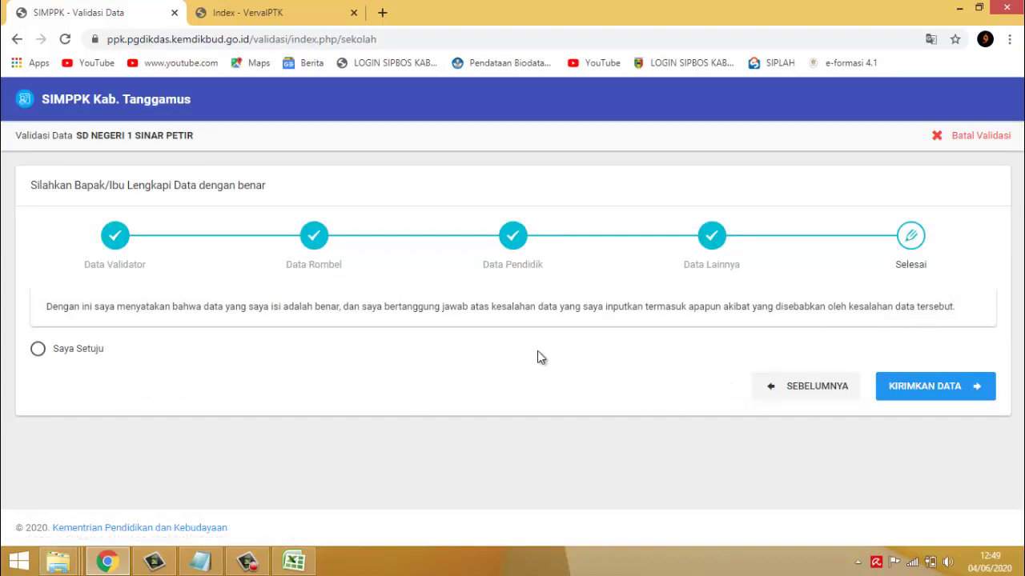
click(96, 351)
click(796, 398)
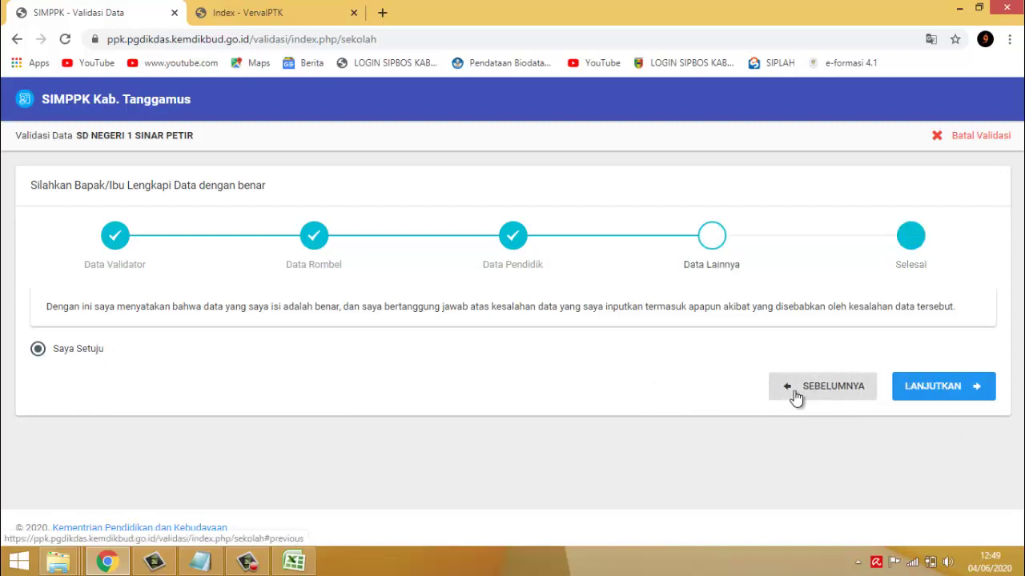
scroll(368, 416, down, 2)
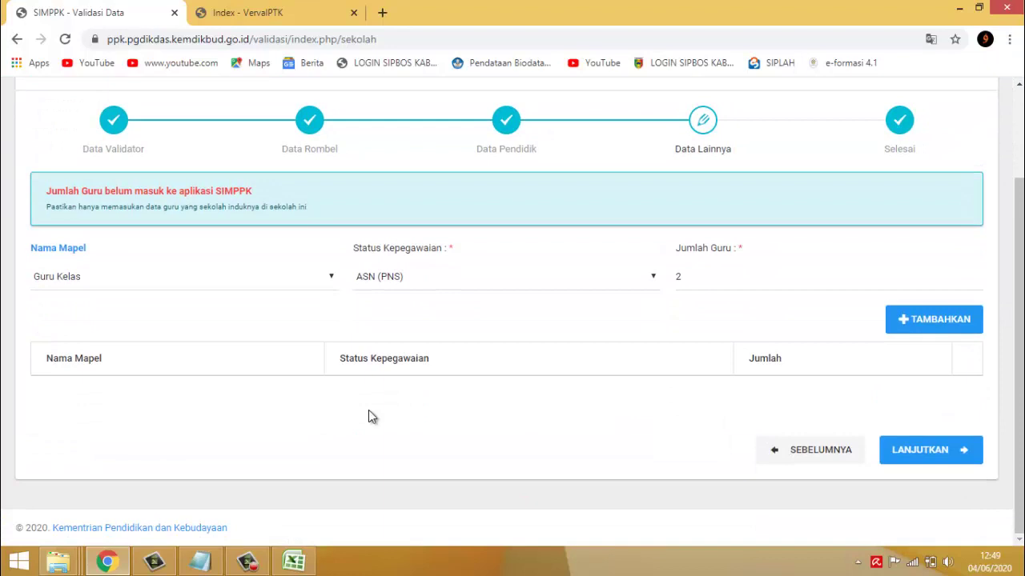
- Delete the Jumlah Guru value 2, keep Guru Kelas and ASN (PNS), and continue to Selesai
click(332, 278)
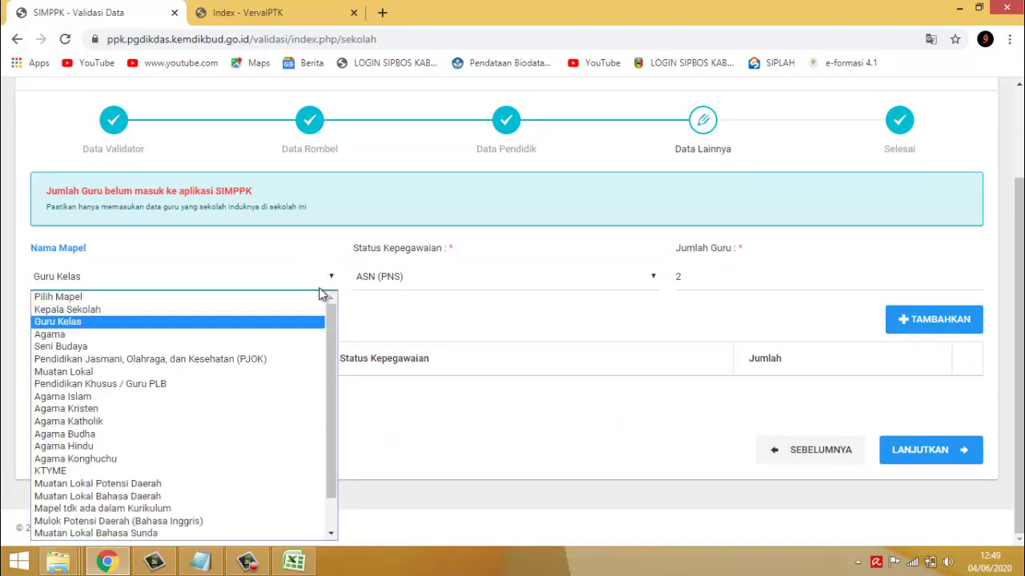
click(597, 424)
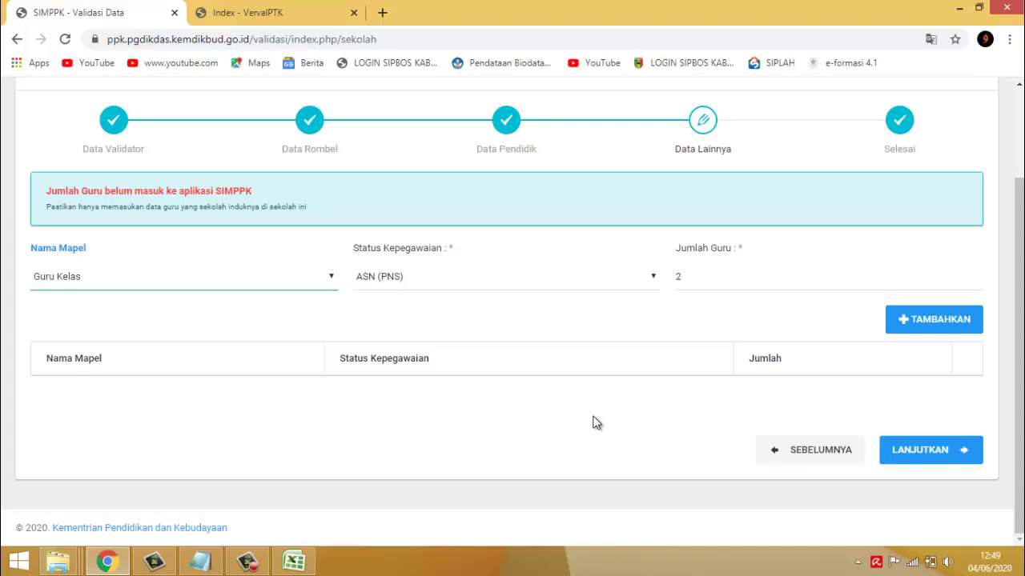
double_click(700, 282)
key(BackSpace)
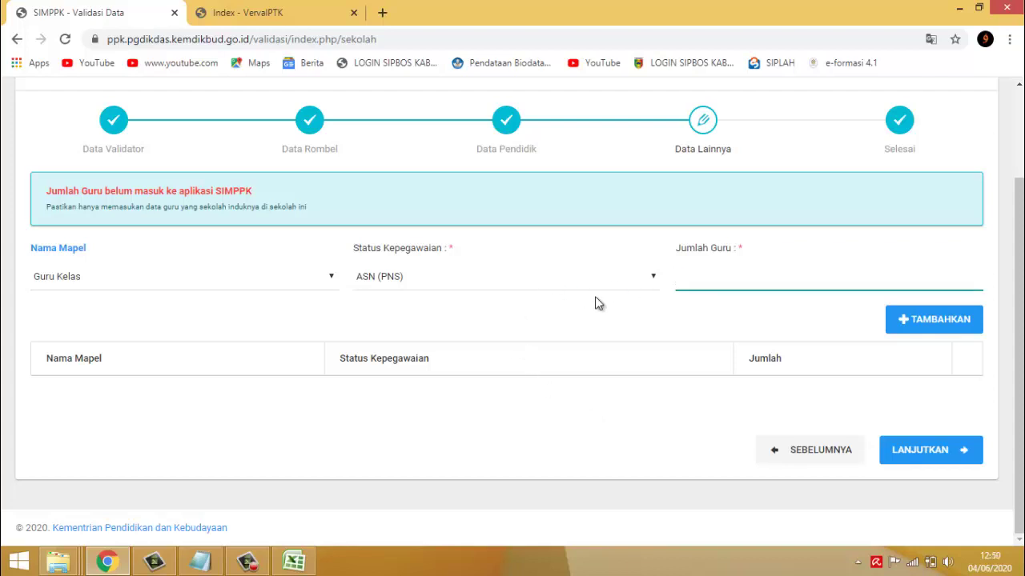
click(630, 290)
click(761, 317)
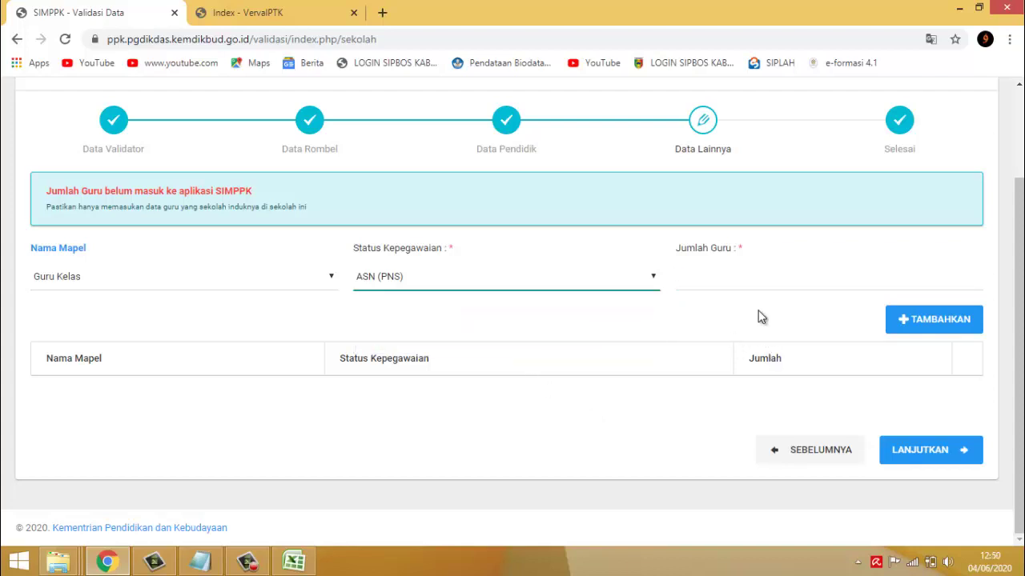
click(761, 317)
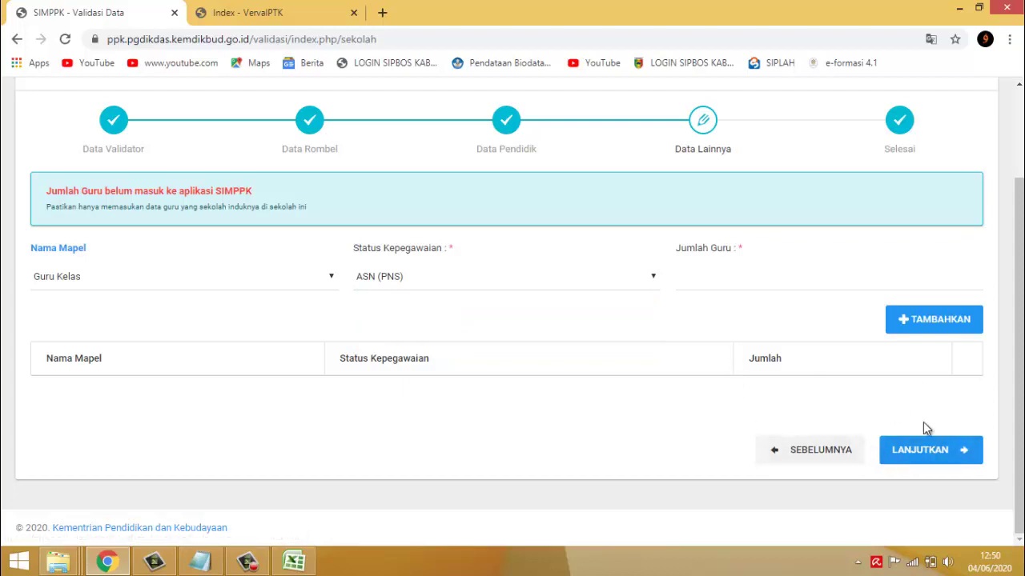
click(965, 449)
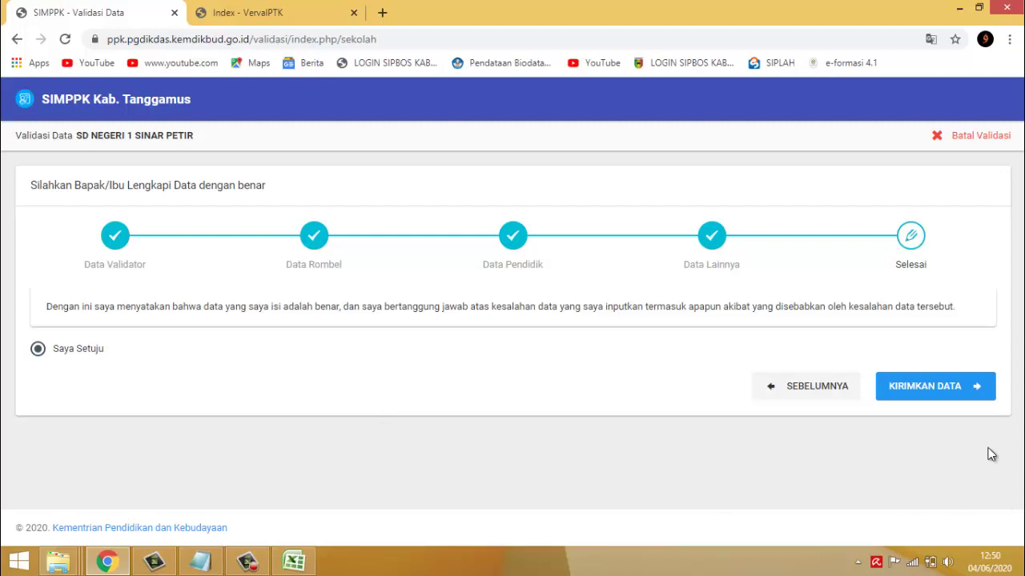
click(247, 561)
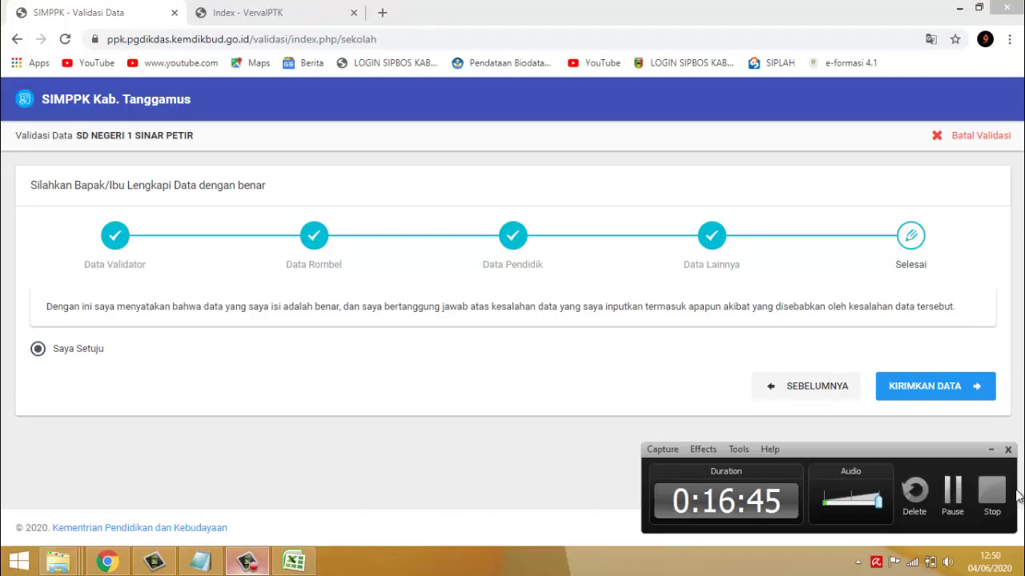